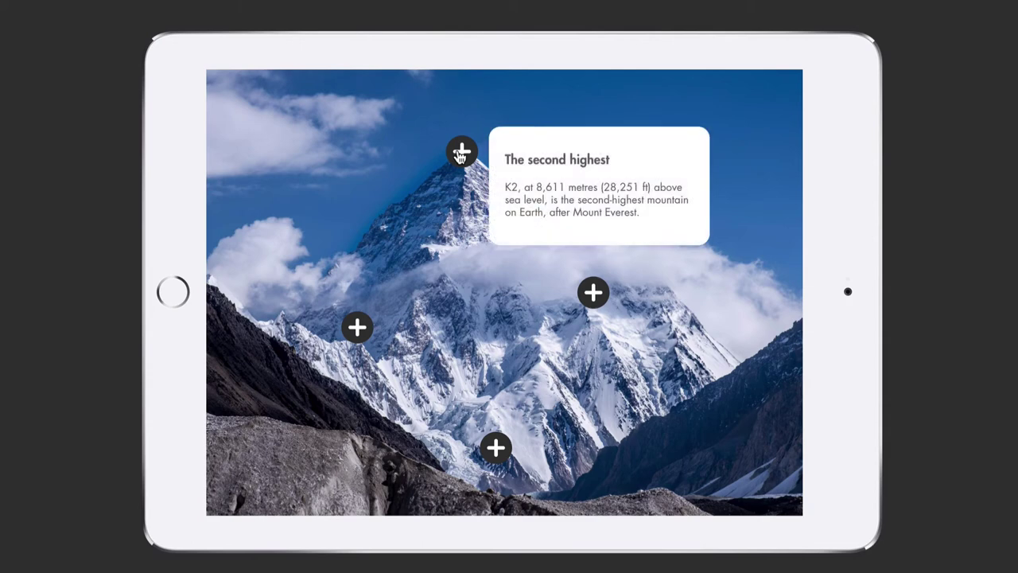
click(461, 152)
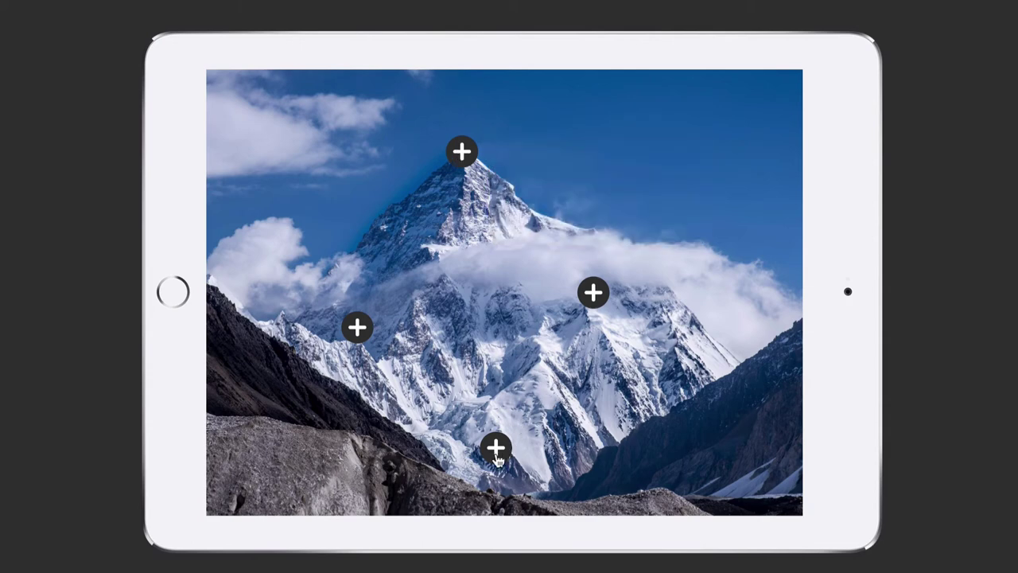
Tap the K2 demo's plus hotspots to open and close their info cards, including Danger of death
click(496, 448)
click(357, 327)
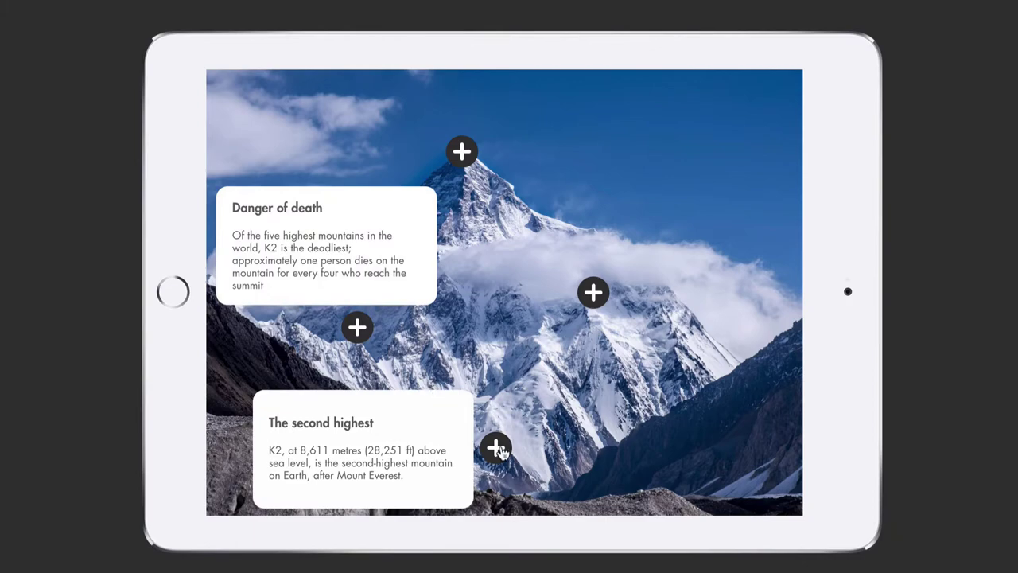
click(496, 448)
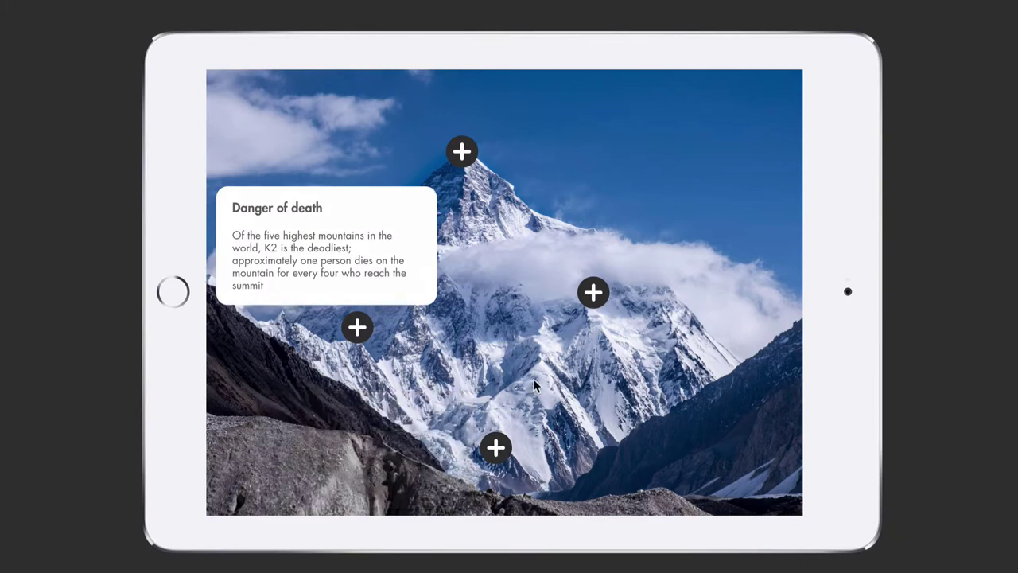
Browse the scrapbook sample app's photo story and traditional house text
click(593, 292)
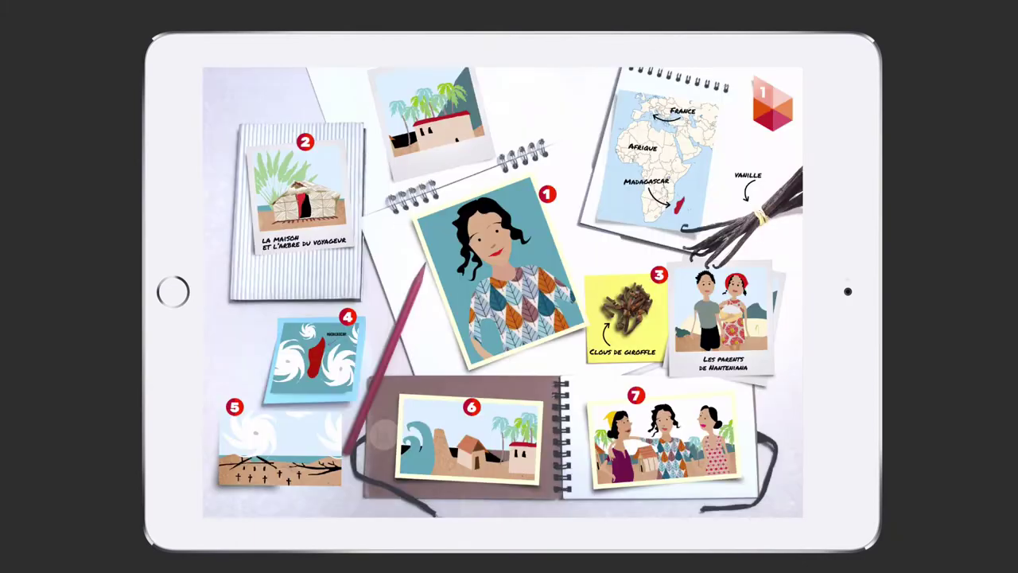
click(498, 271)
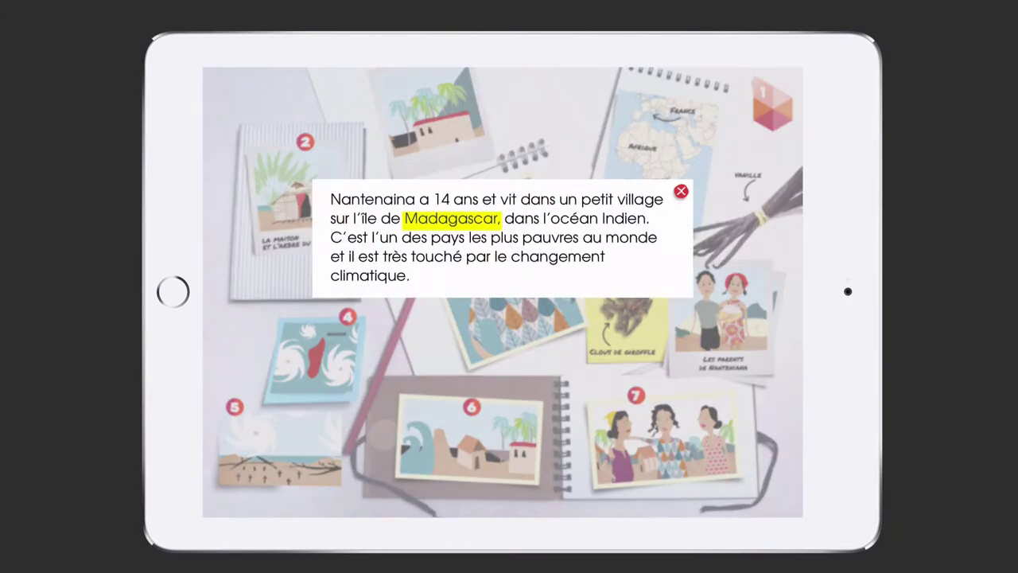
click(681, 191)
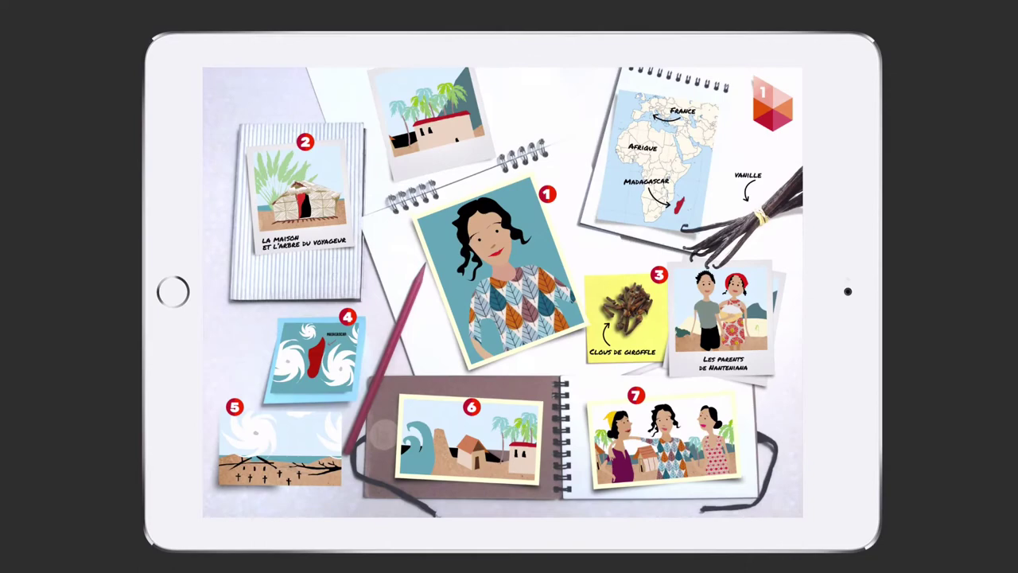
click(303, 181)
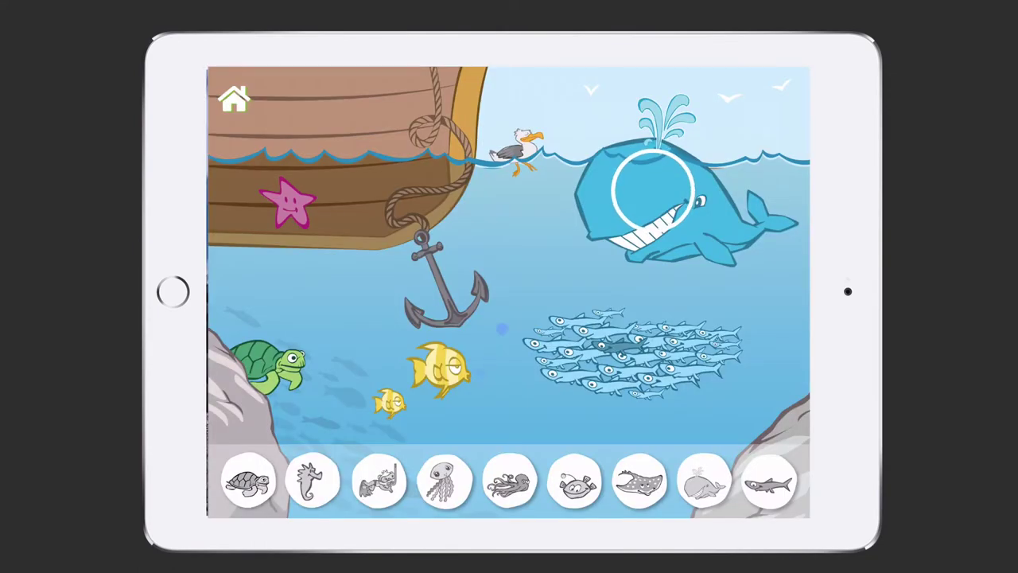
Explore the sea-animals sample: the whale's LA BALEINE page and the seahorse popup
click(652, 189)
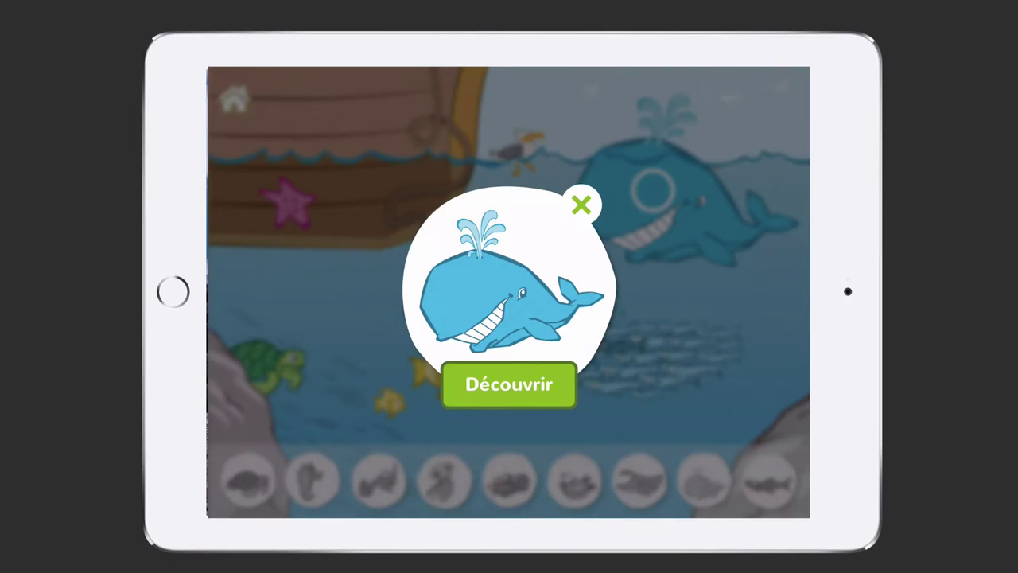
click(510, 383)
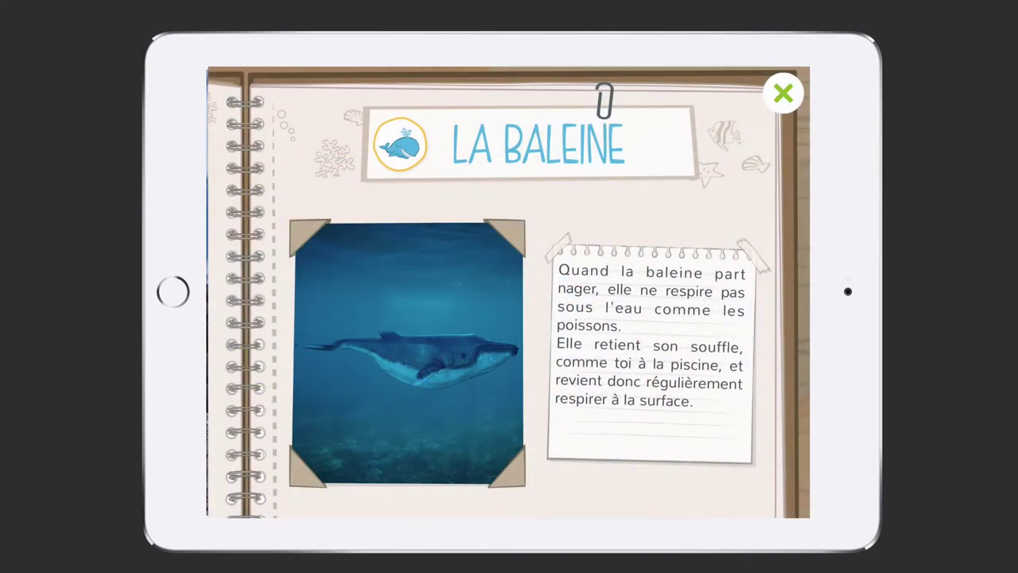
click(784, 93)
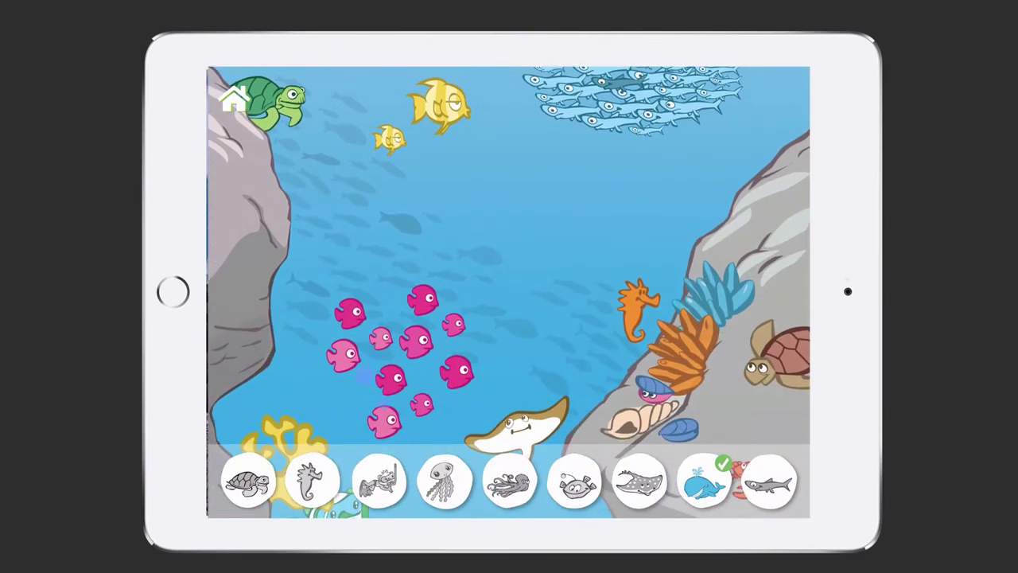
click(636, 308)
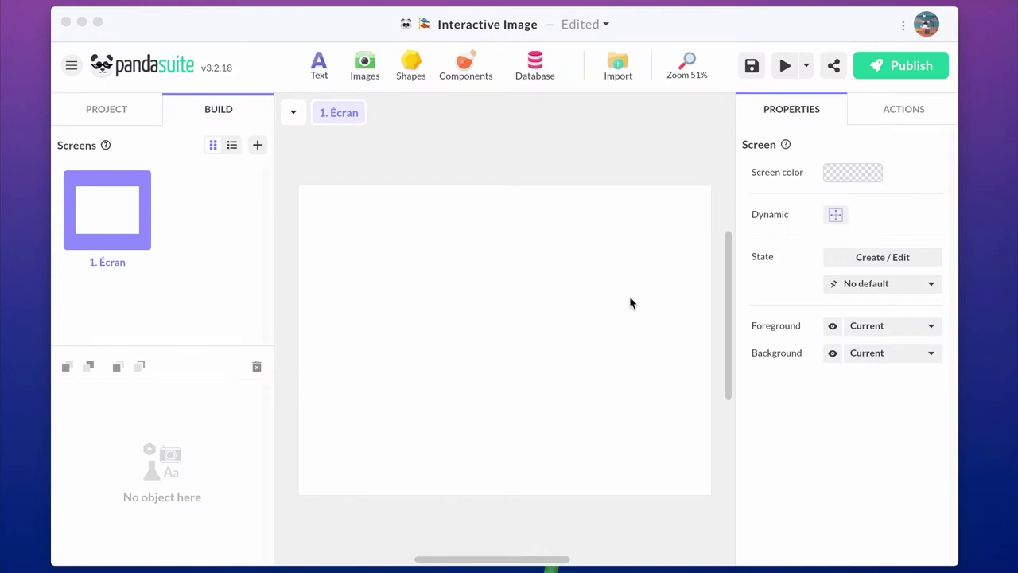
Place the K2 mountain photo from the imported media onto the 1. Écran screen
click(617, 70)
click(535, 244)
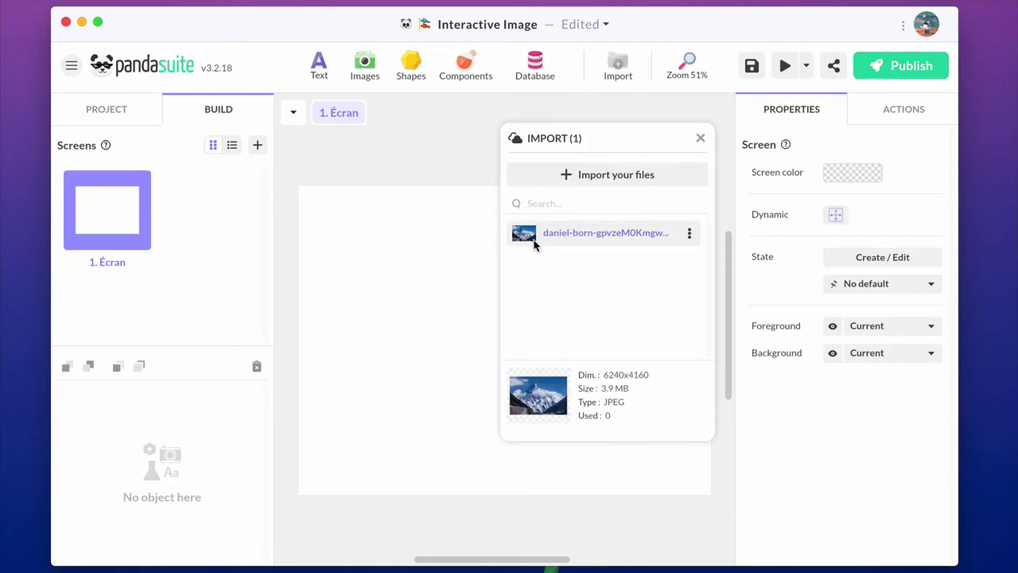
double_click(528, 235)
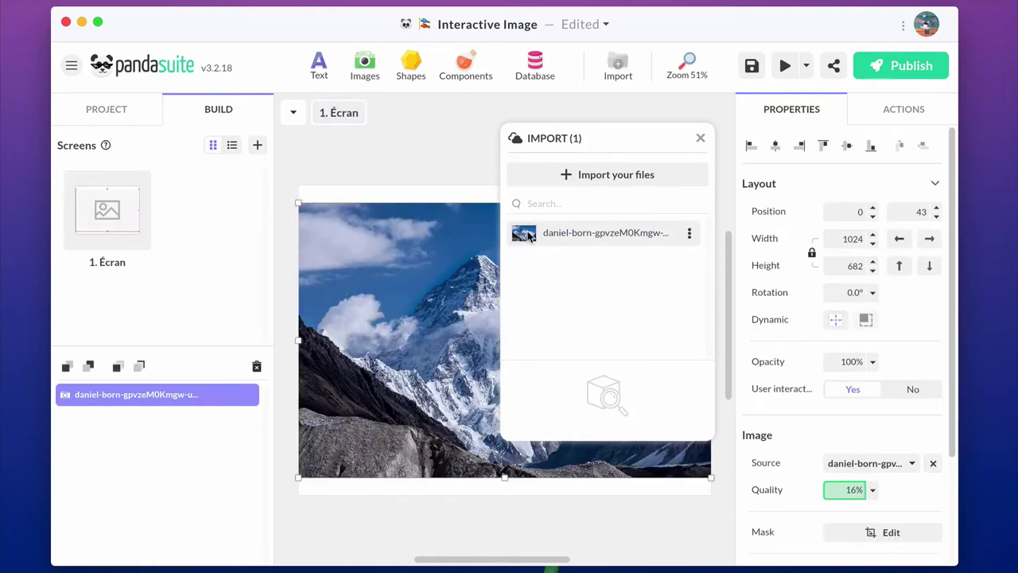
click(700, 137)
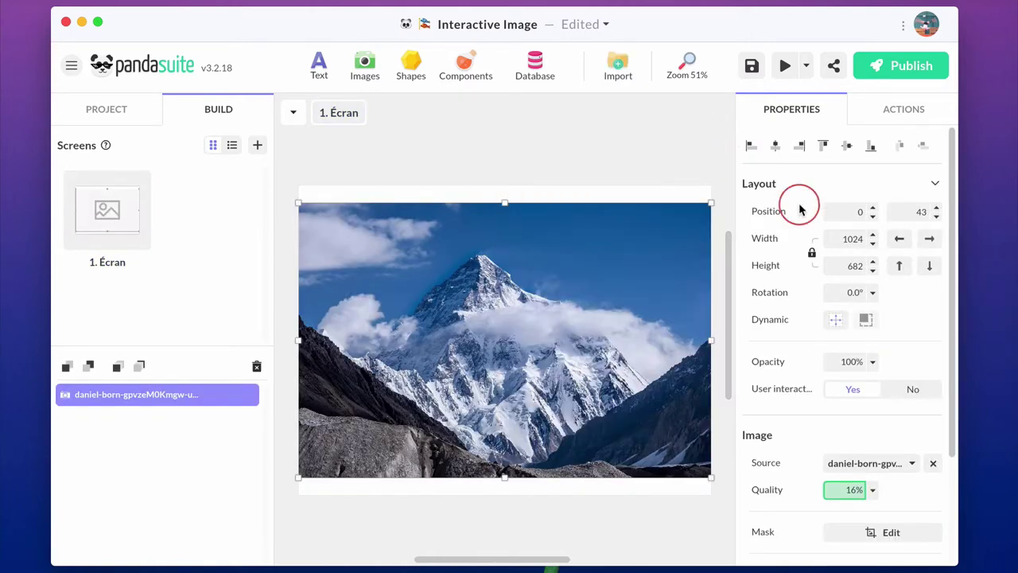
Enlarge the photo to 1154×768 and centre it horizontally
click(899, 266)
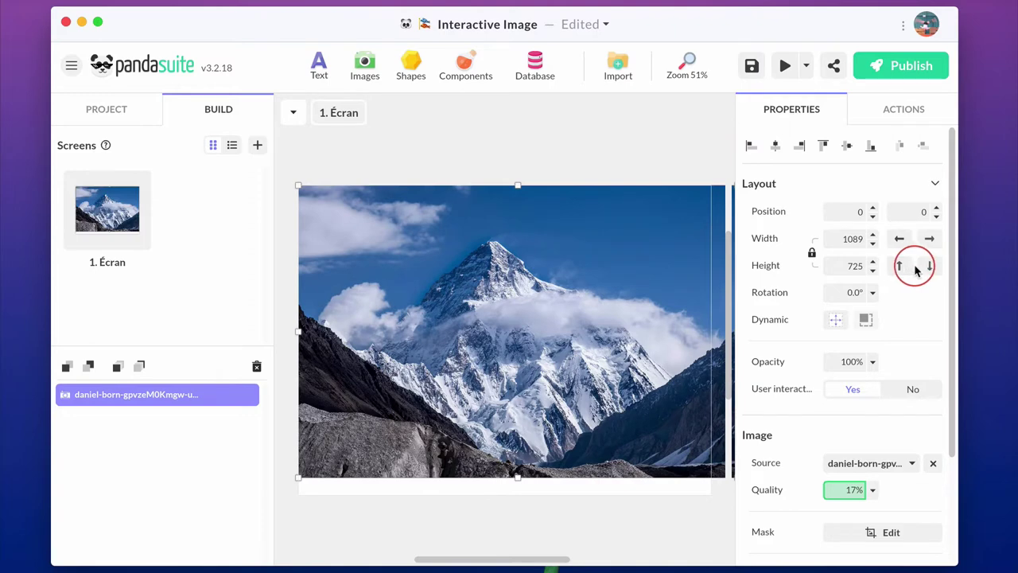
click(929, 267)
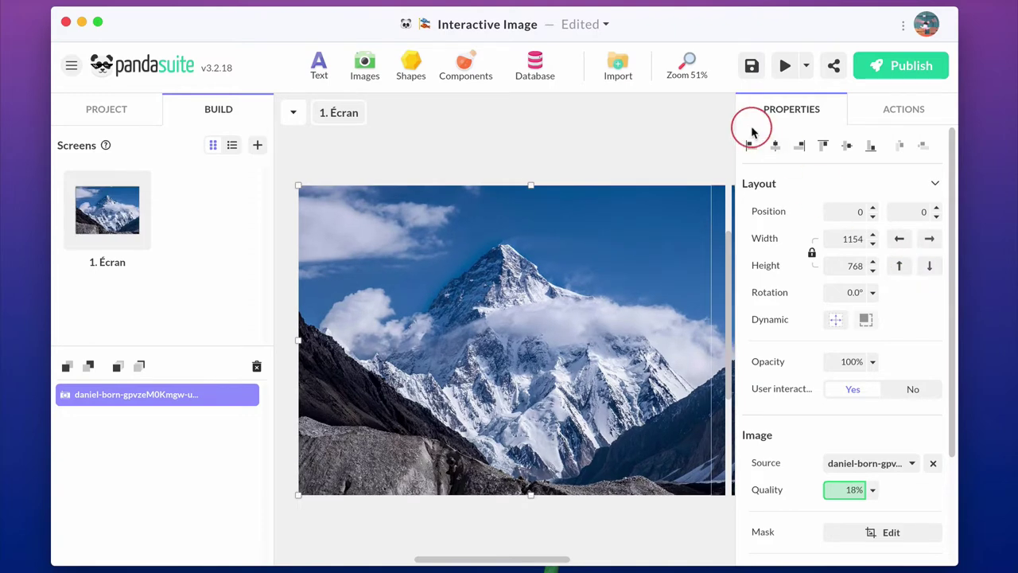
click(775, 146)
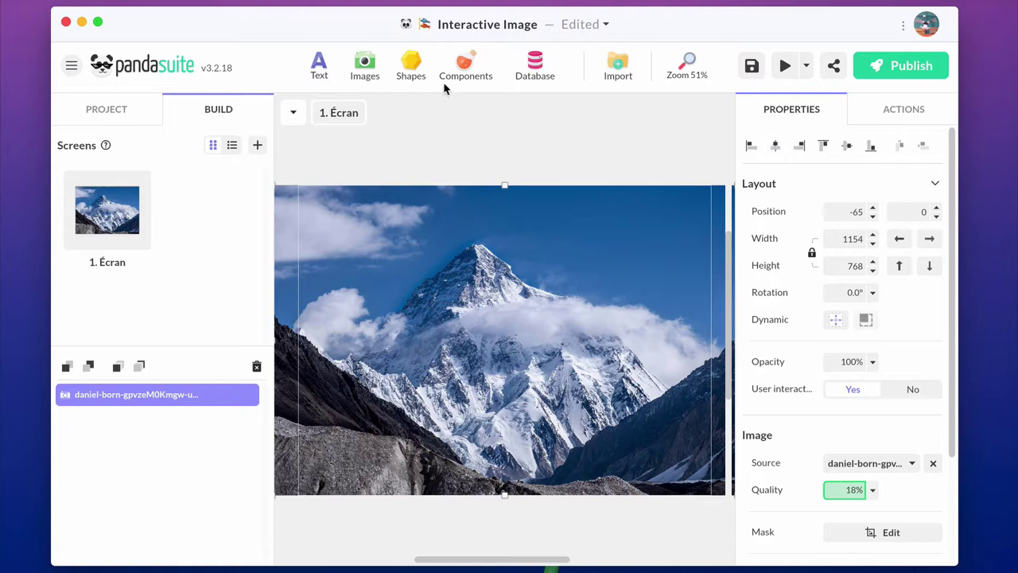
Add a 55×55 dark grey circle and move it onto the mountain peak
click(409, 71)
click(434, 118)
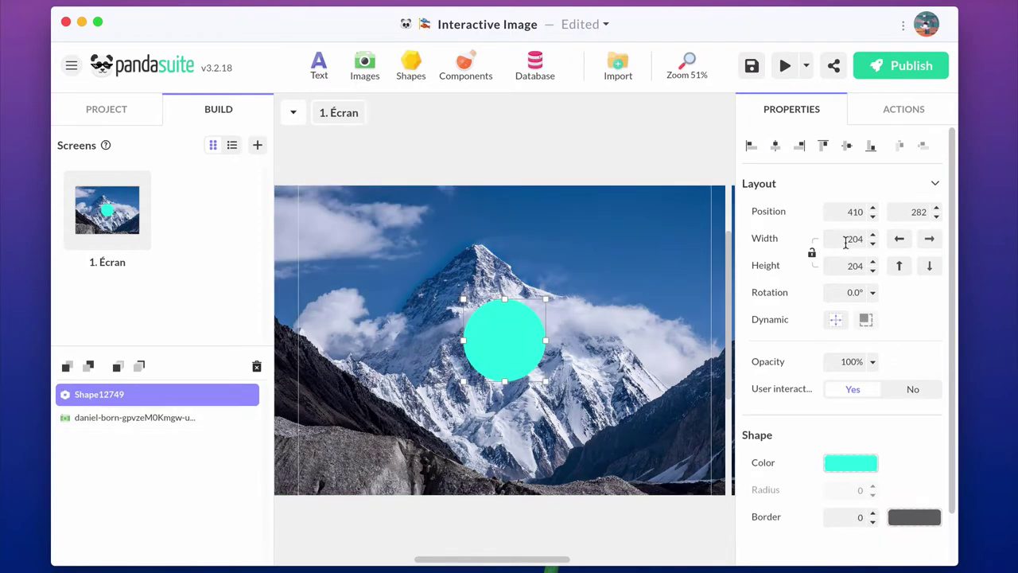
click(853, 239)
text(55)
click(852, 261)
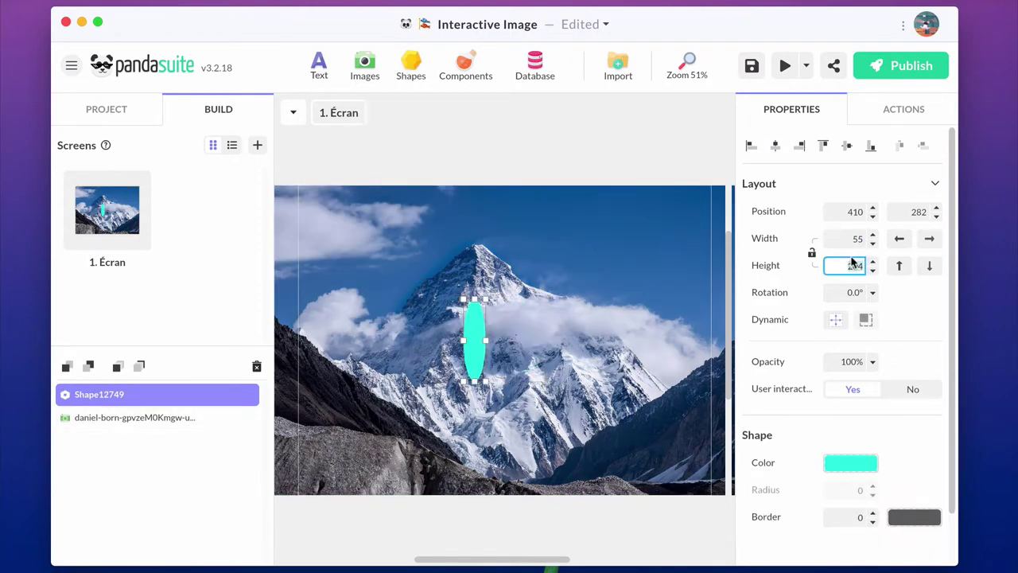
key(Return)
click(850, 462)
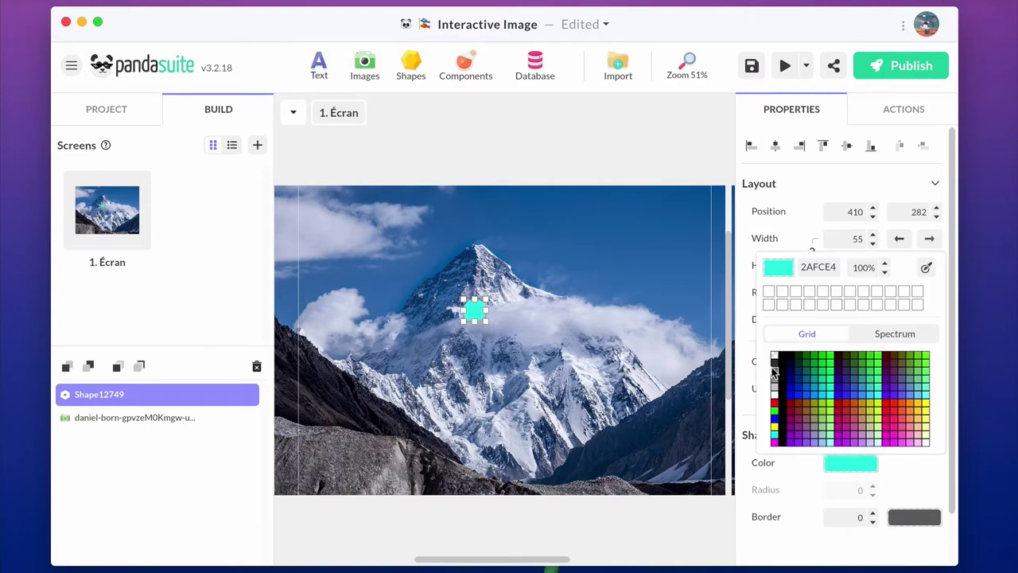
click(775, 363)
drag(473, 311, 475, 247)
Add a 6×30 bar and change its fill colour
click(412, 67)
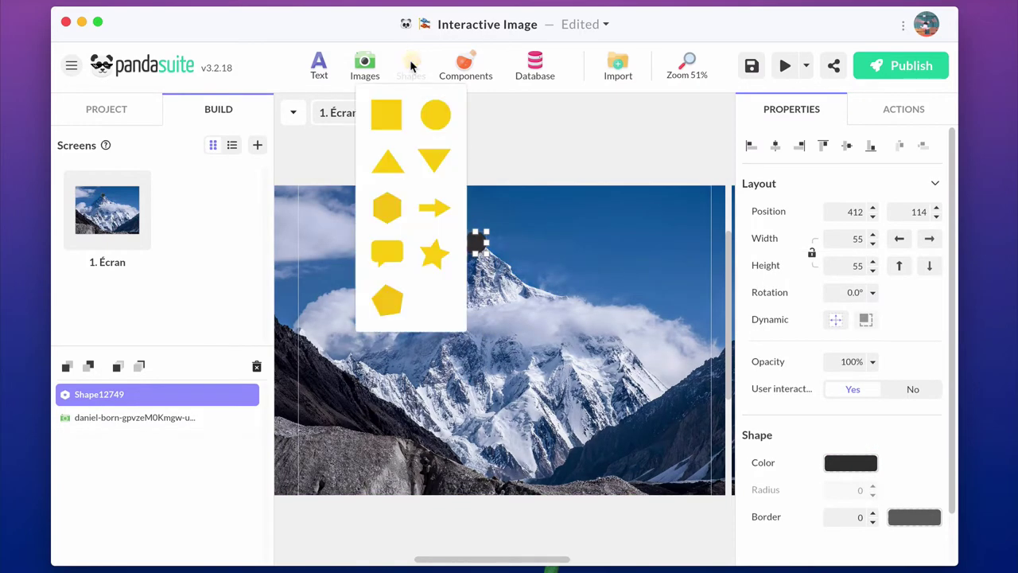
click(386, 115)
click(839, 238)
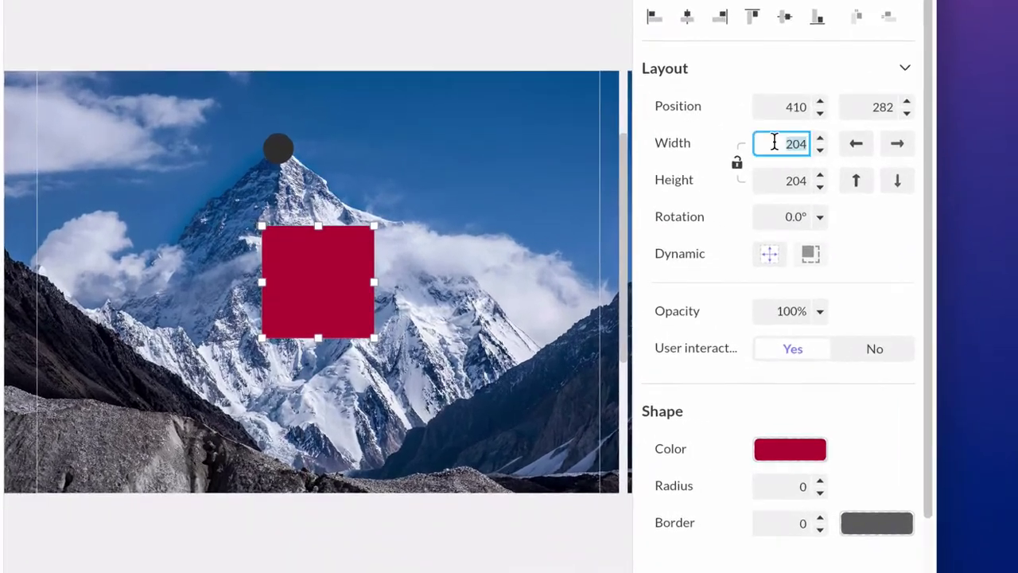
text(6)
click(782, 180)
text(30)
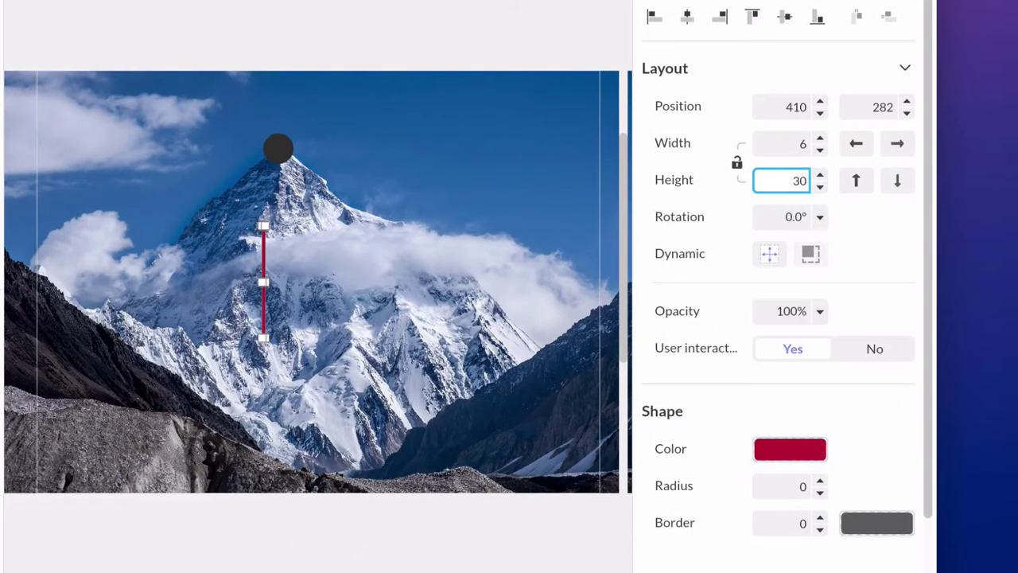
key(Return)
click(804, 452)
click(673, 400)
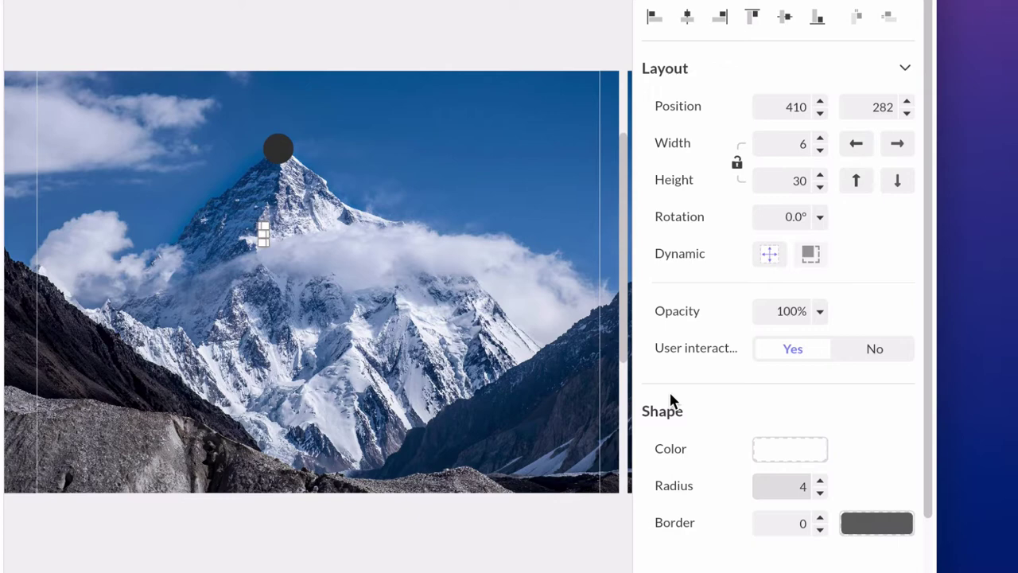
Centre the bar on the circle and rotate a bar 90° to form the plus sign
shift+click(278, 152)
click(688, 16)
click(784, 16)
click(422, 256)
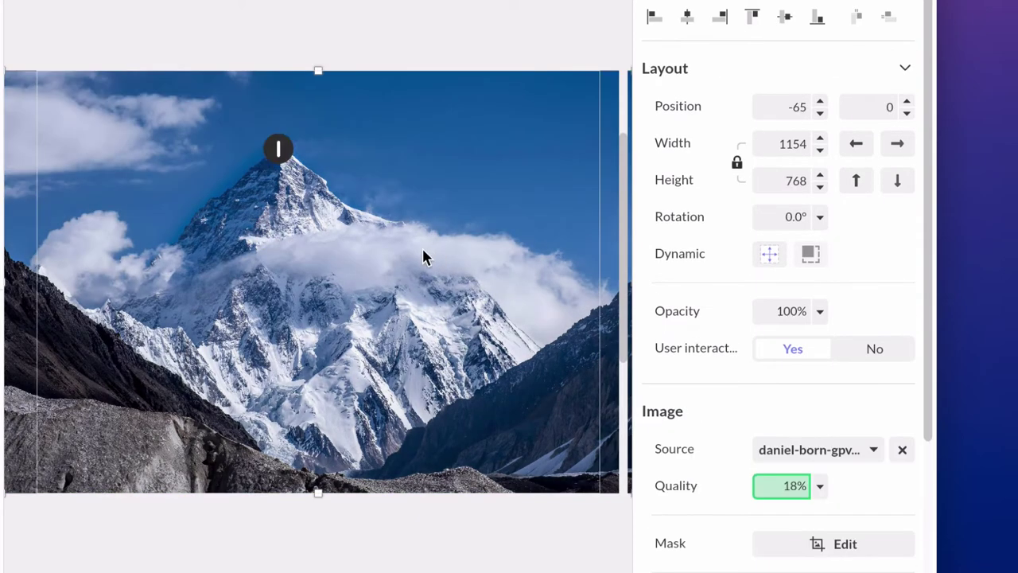
click(279, 149)
click(820, 216)
click(798, 344)
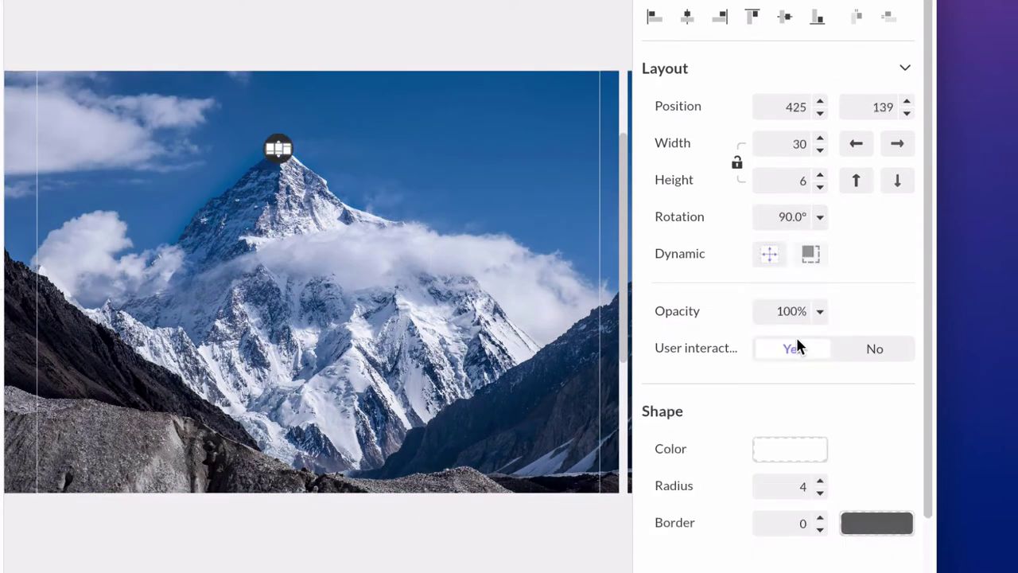
click(295, 282)
Group the circle and both bars and name the group B1
click(278, 149)
shift+click(148, 393)
shift+click(137, 421)
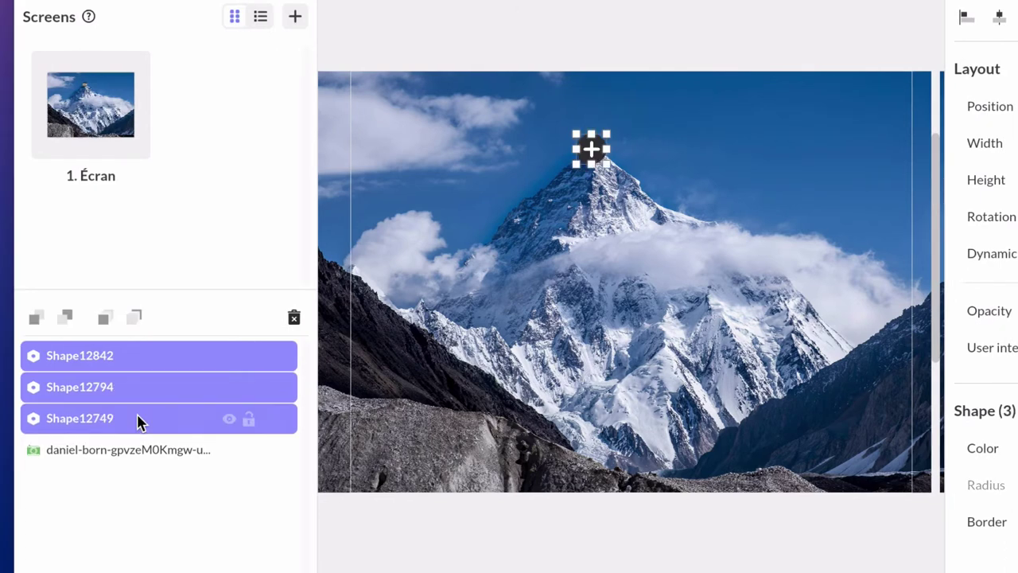
key(ctrl+g)
double_click(96, 355)
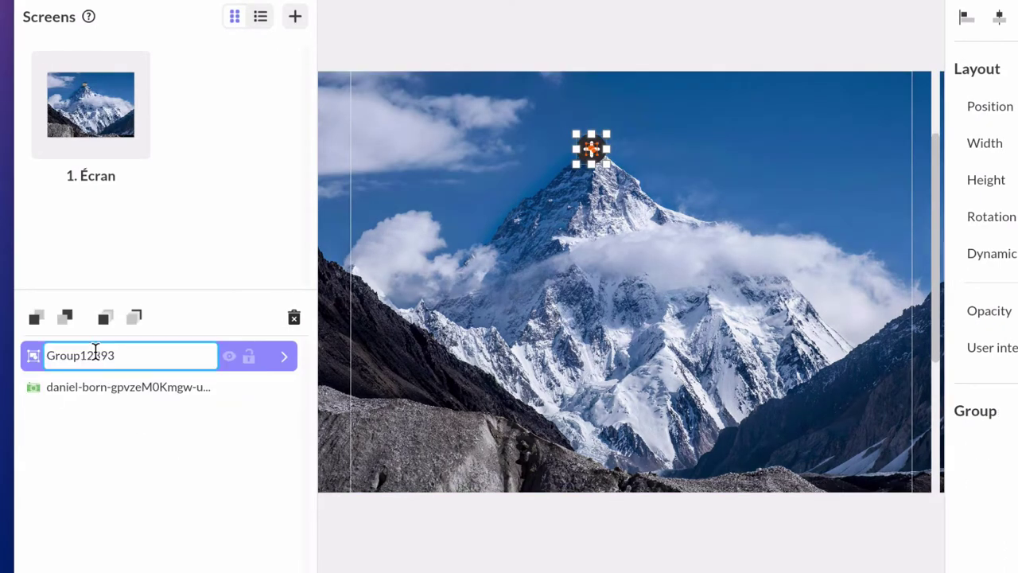
text(B1)
key(Return)
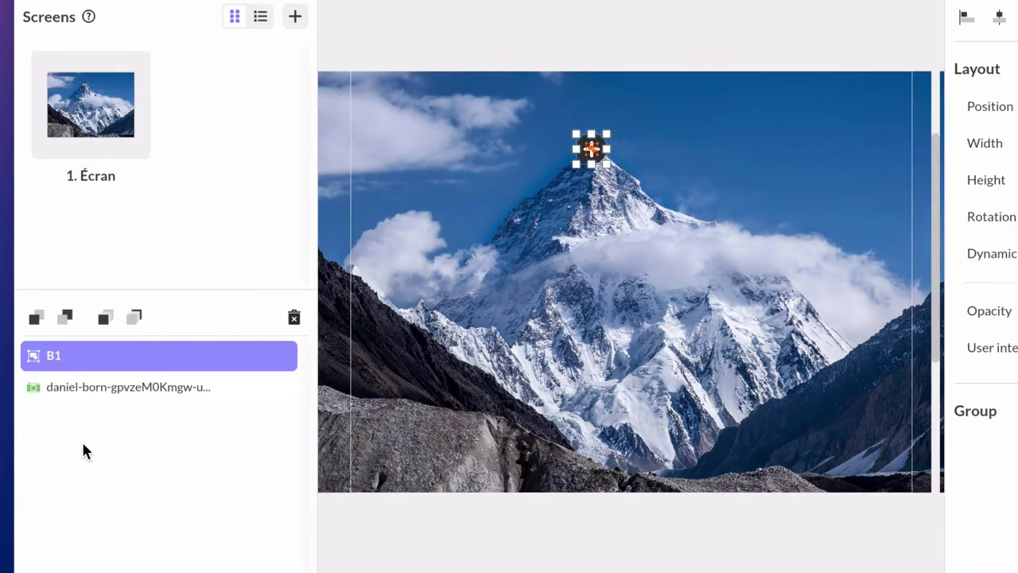
click(78, 445)
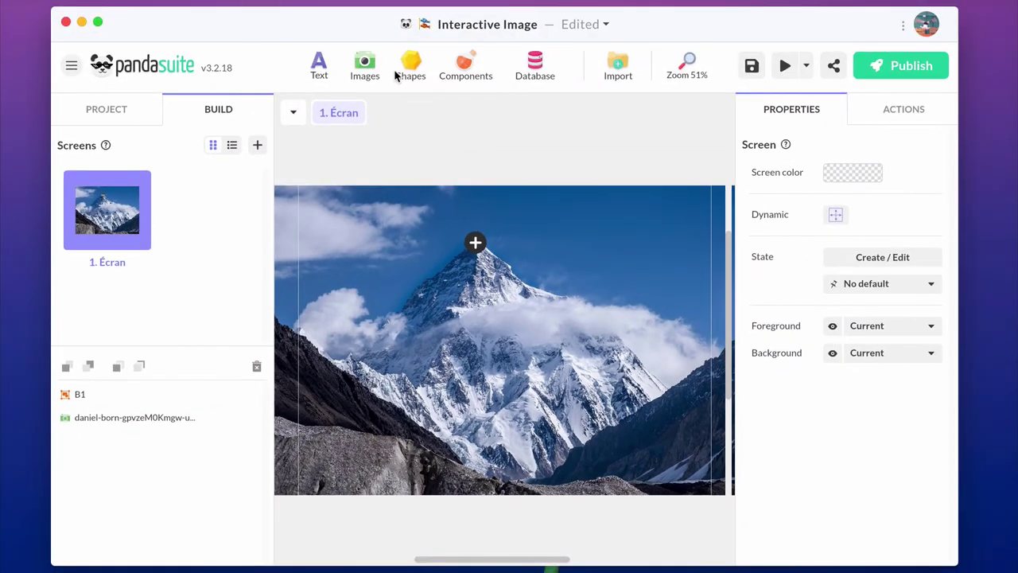
Add a square beside the top plus button, sized 380×205 and coloured white
click(407, 69)
click(387, 116)
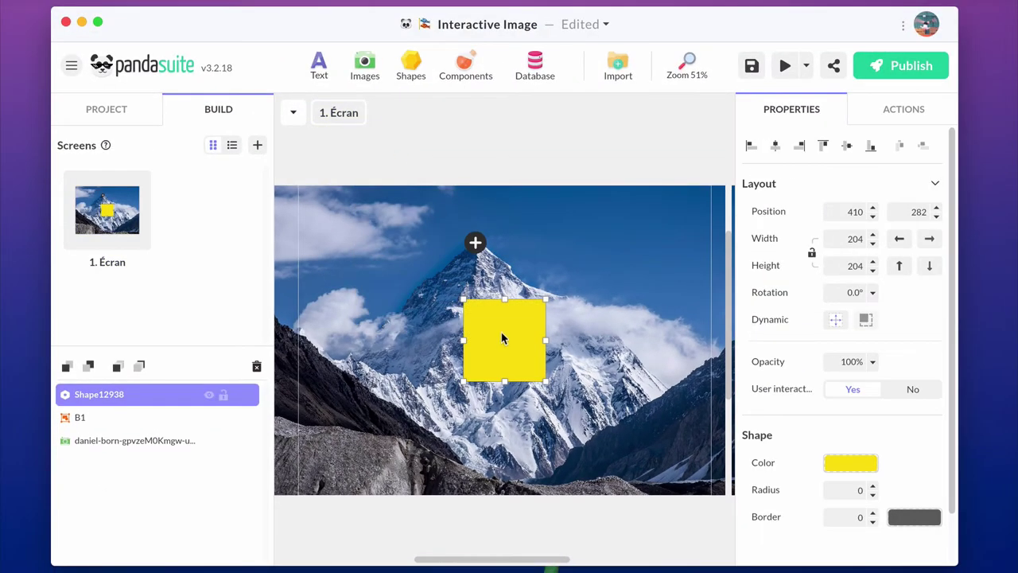
drag(502, 338, 537, 267)
click(855, 233)
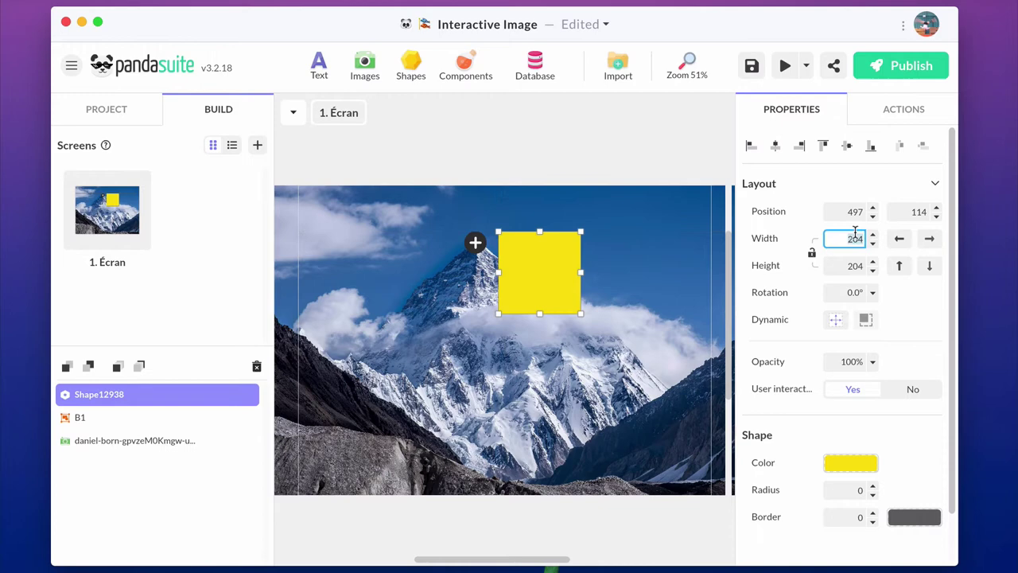
text(380)
key(Return)
click(853, 265)
text(205)
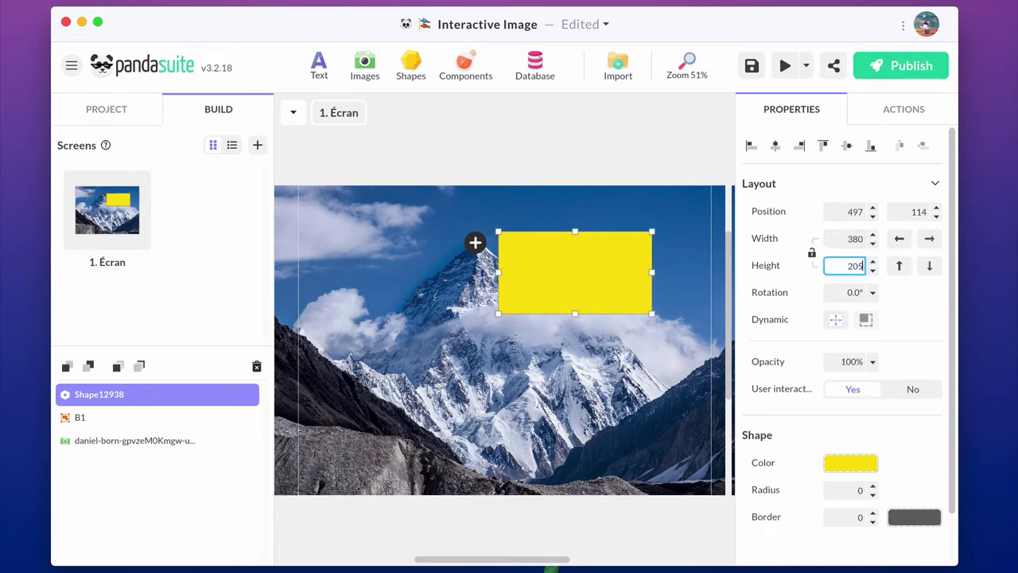
key(Return)
click(850, 462)
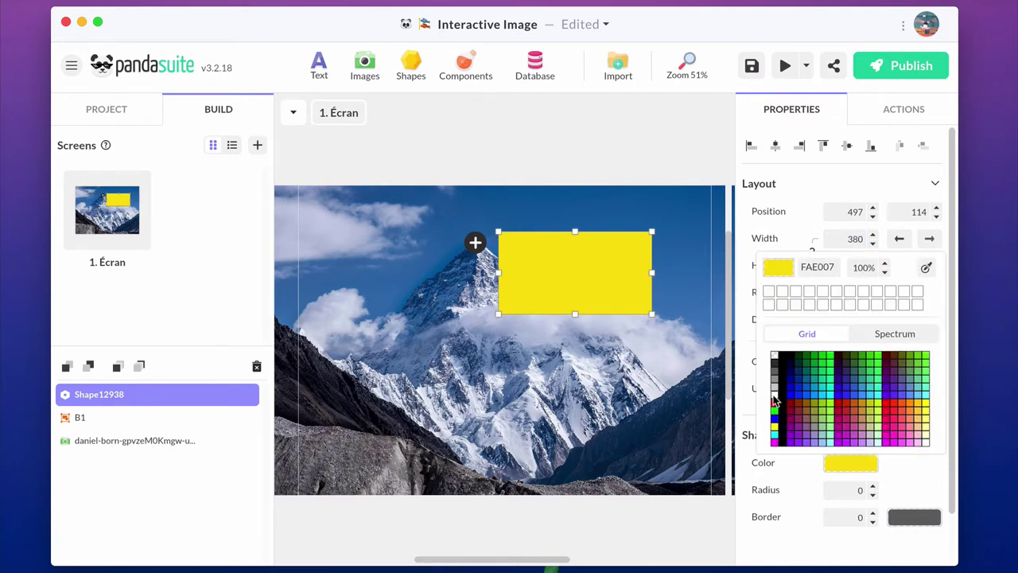
click(773, 394)
click(540, 373)
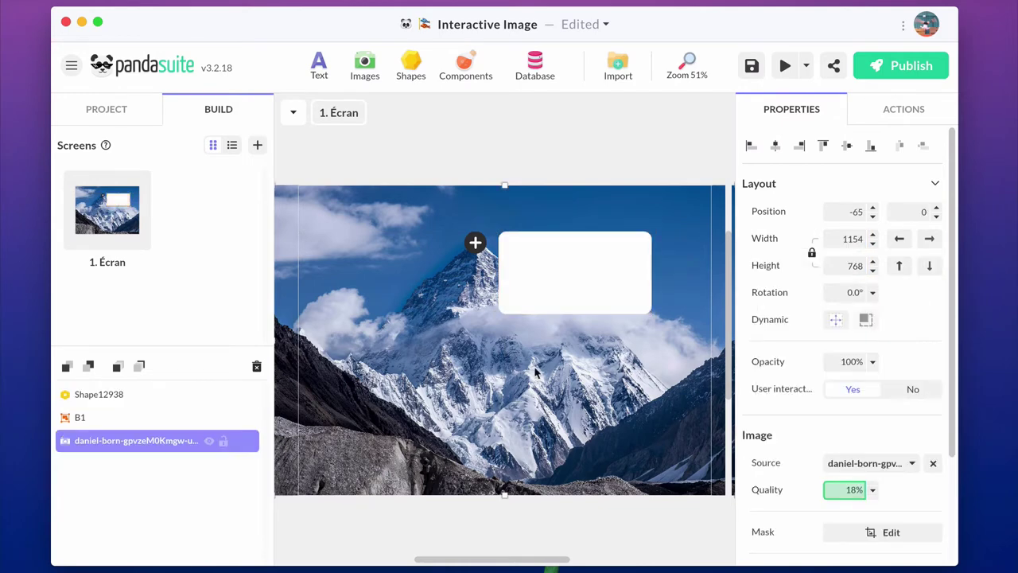
Place a title and a body placeholder text layer on the white card
click(319, 67)
drag(488, 344, 546, 280)
key(super+v)
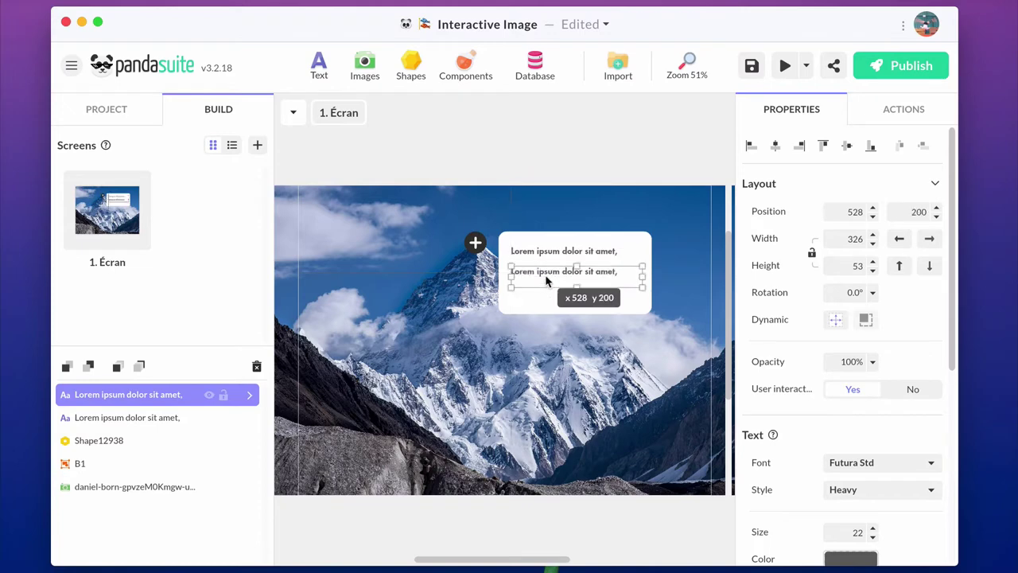
click(608, 356)
click(583, 290)
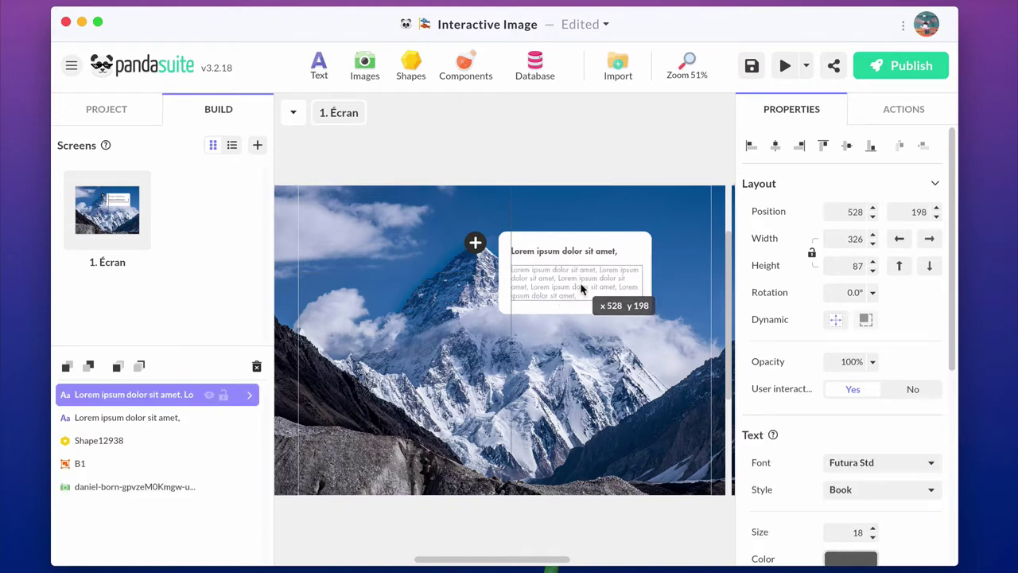
click(524, 406)
Copy the K2 heading 'The second highest' from the Notes text
mouse_move(352, 546)
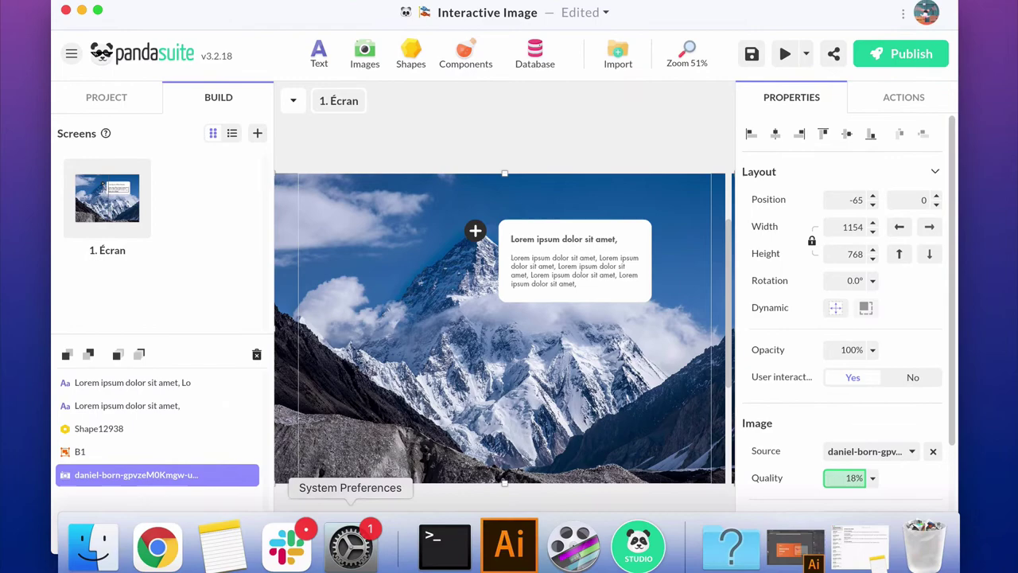
click(222, 548)
text(The second highest K2, at 8,611 metres (28,251 ft) above sea level, is the second-highest mountain on Earth, after Mount Everest)
drag(322, 46, 209, 46)
key(super+c)
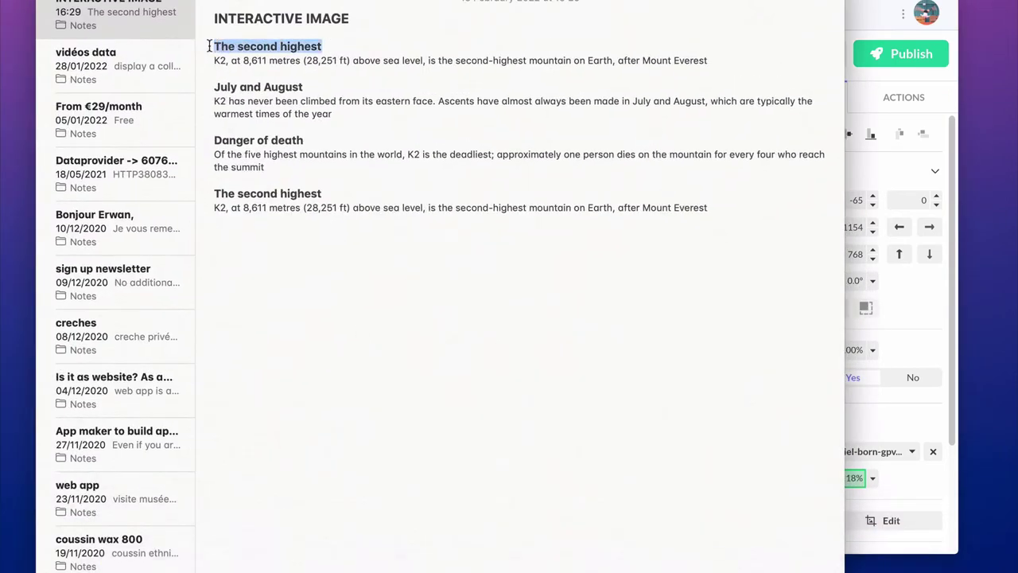
click(890, 179)
Paste 'The second highest' as the card title and the K2 8,611-metre sentence as its body
double_click(581, 240)
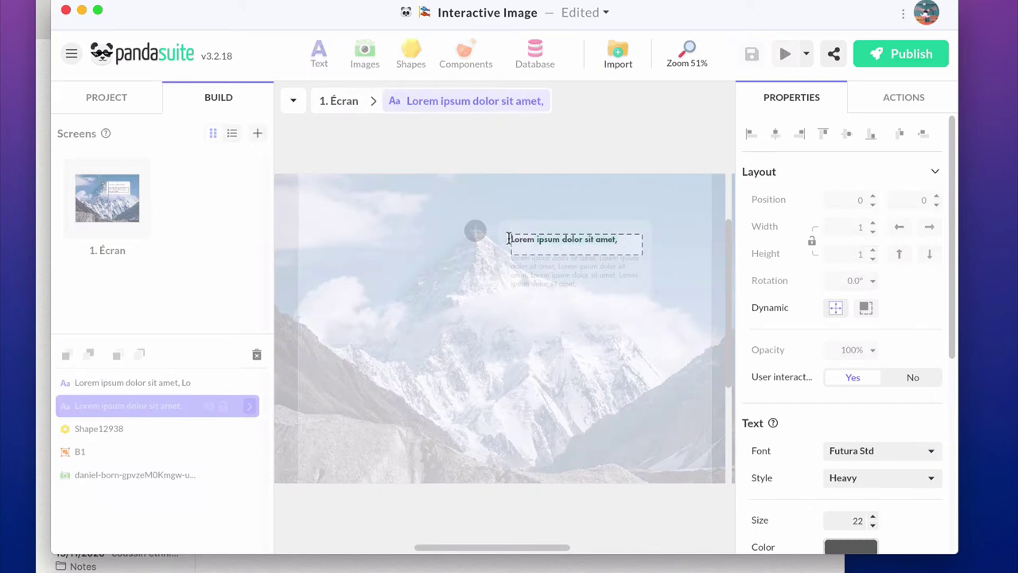
key(super+v)
double_click(513, 279)
text(K2, at 8,611 metres (28,251 ft) above sea level, is the second-highest mountain on Earth, after Mount Everest)
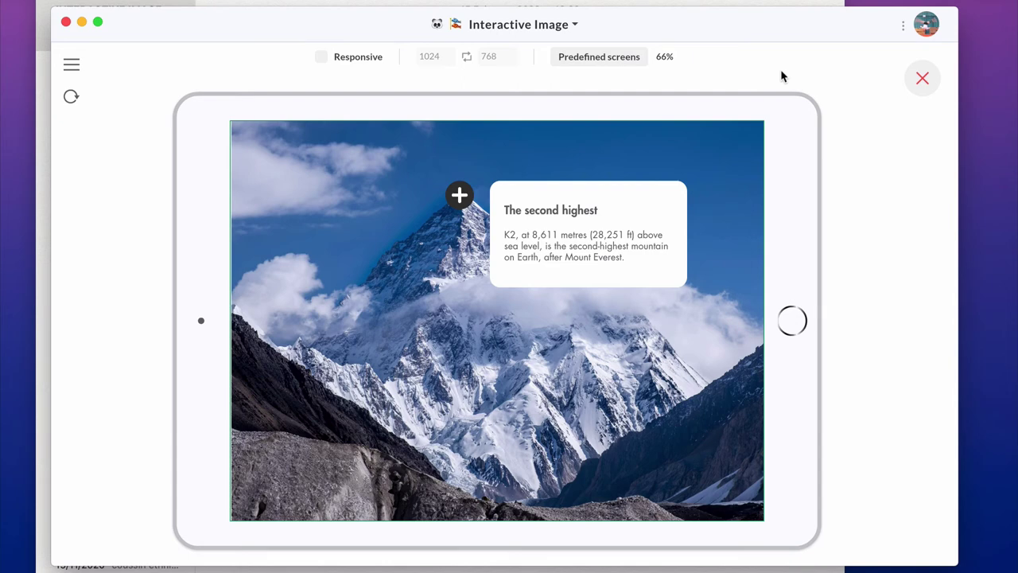
key(Escape)
click(471, 248)
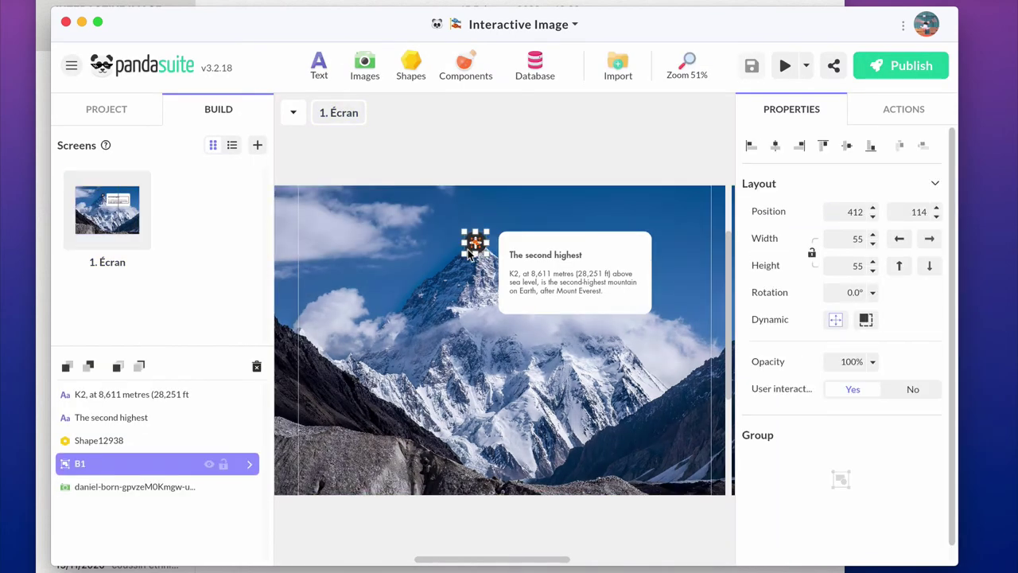
Duplicate the B1 plus button and place the copies lower on the mountain
key(super+d)
drag(469, 253, 504, 451)
key(super+d)
Group the card's box and texts, copy the group beside the right plus button, and preview
click(573, 283)
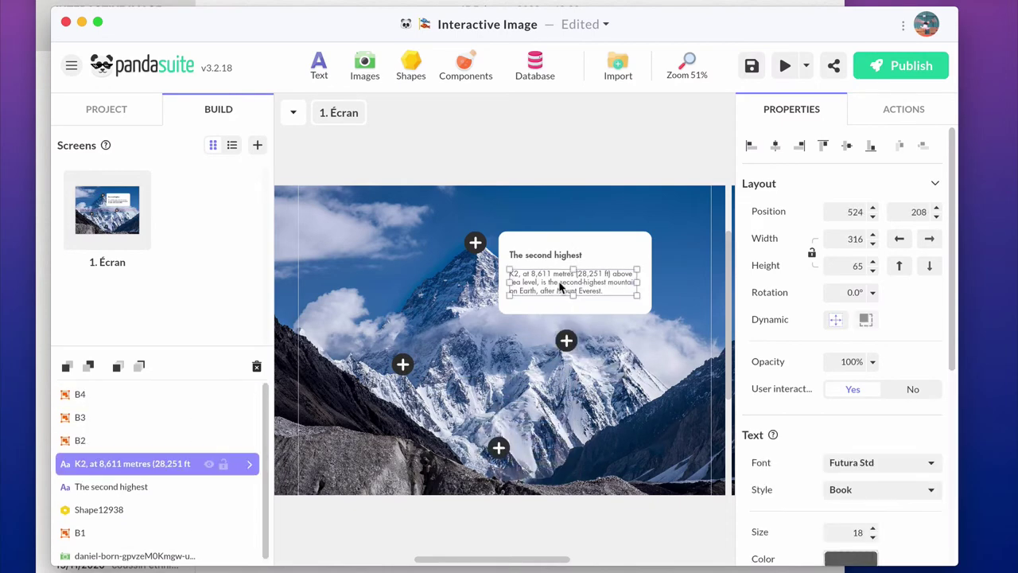
shift+click(591, 253)
shift+click(591, 243)
key(super+g)
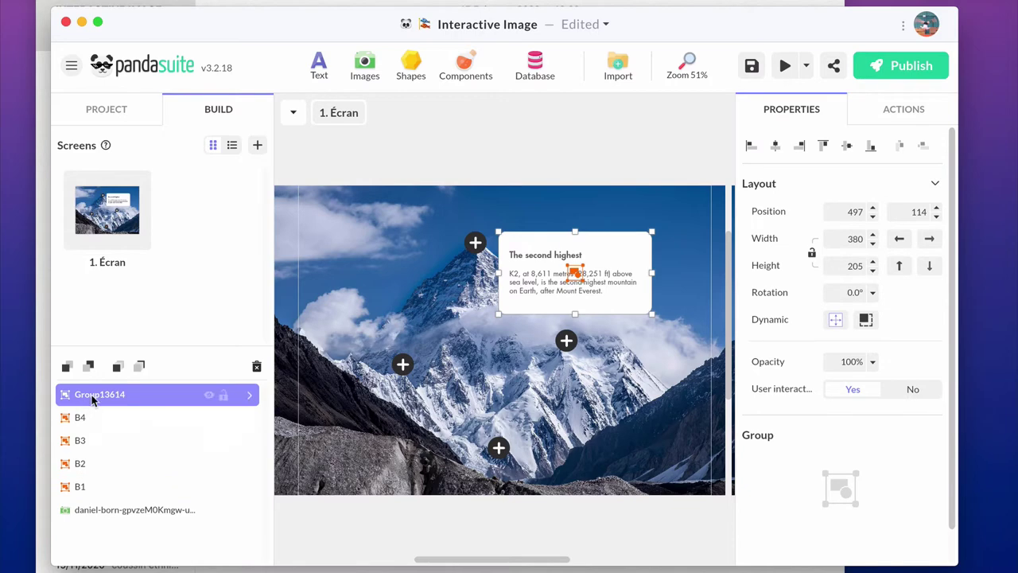
key(super+g)
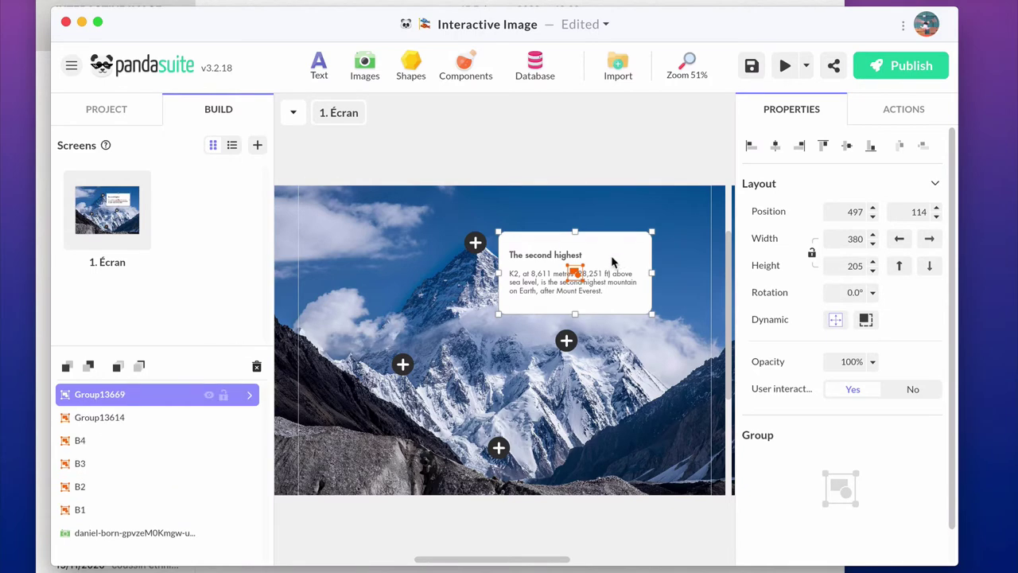
drag(613, 261, 659, 388)
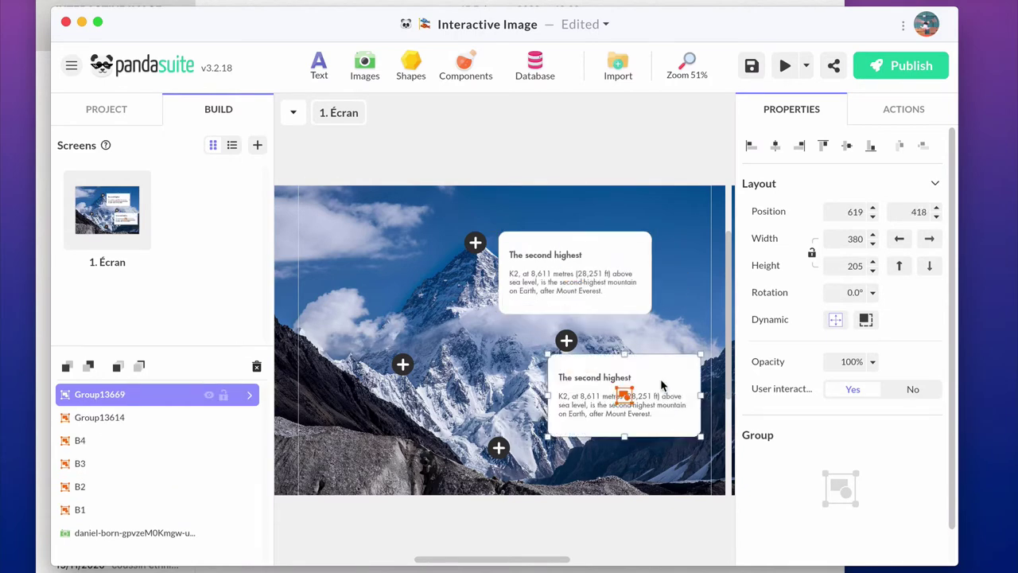
click(785, 65)
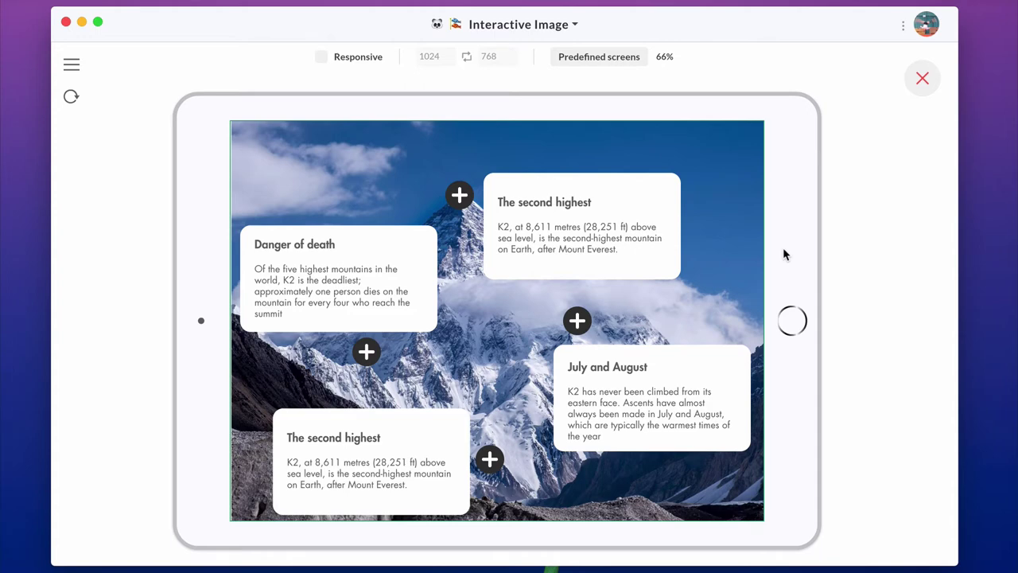
Exit the preview to return to the Build view
key(Escape)
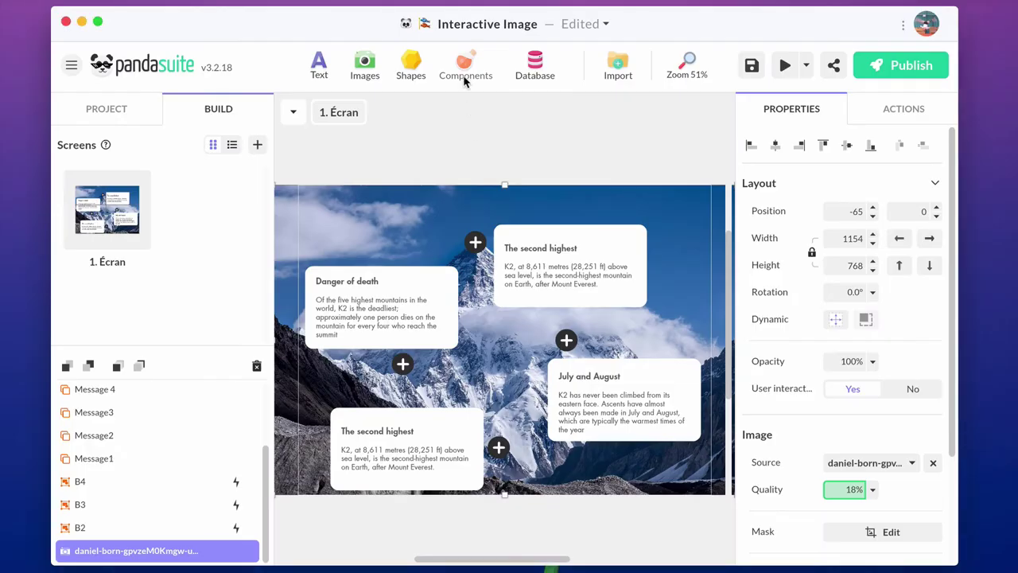
Add a multi-state object and put the top card's title, text and white box inside it
click(466, 70)
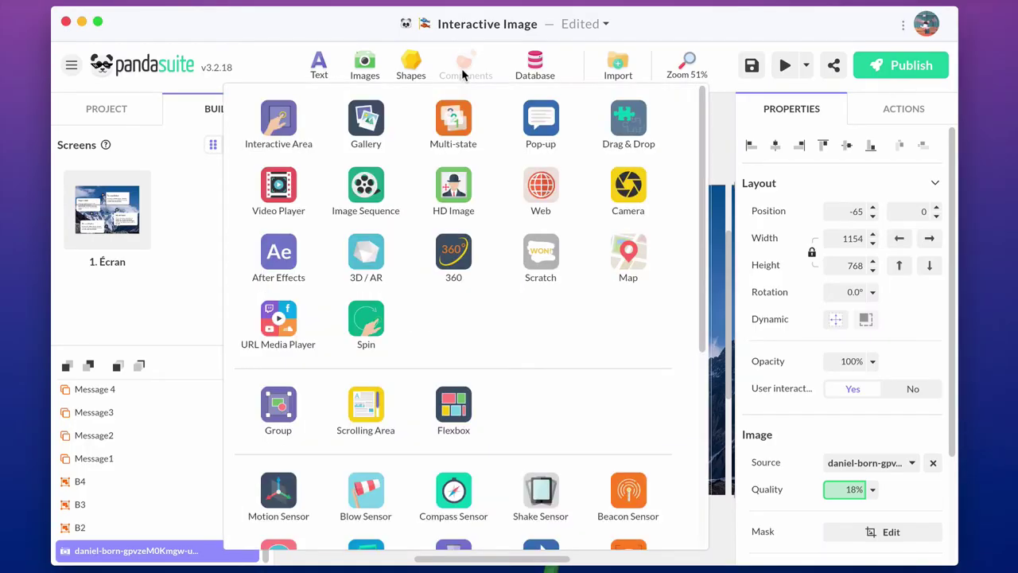
click(455, 121)
drag(482, 251, 551, 274)
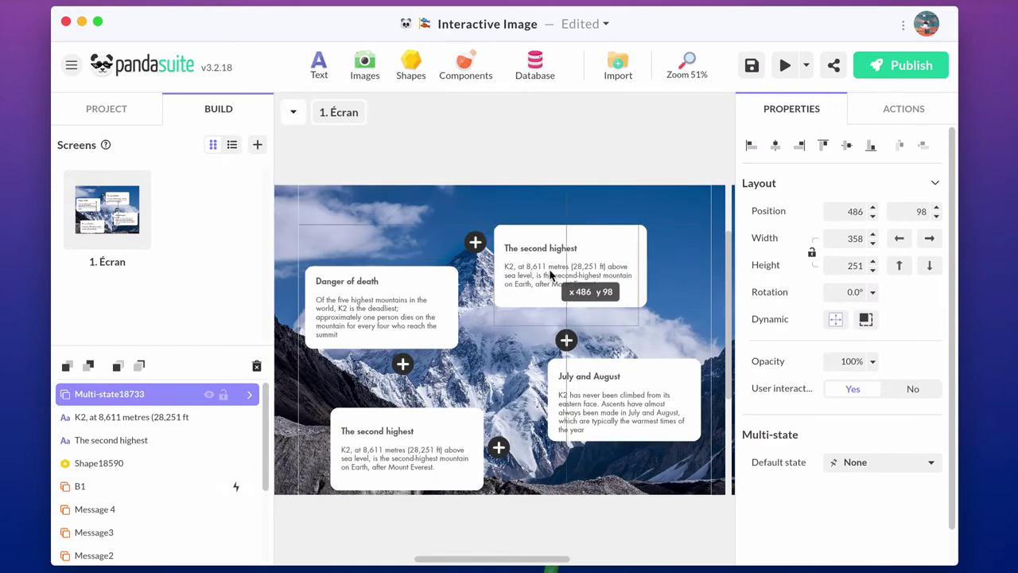
shift+click(160, 458)
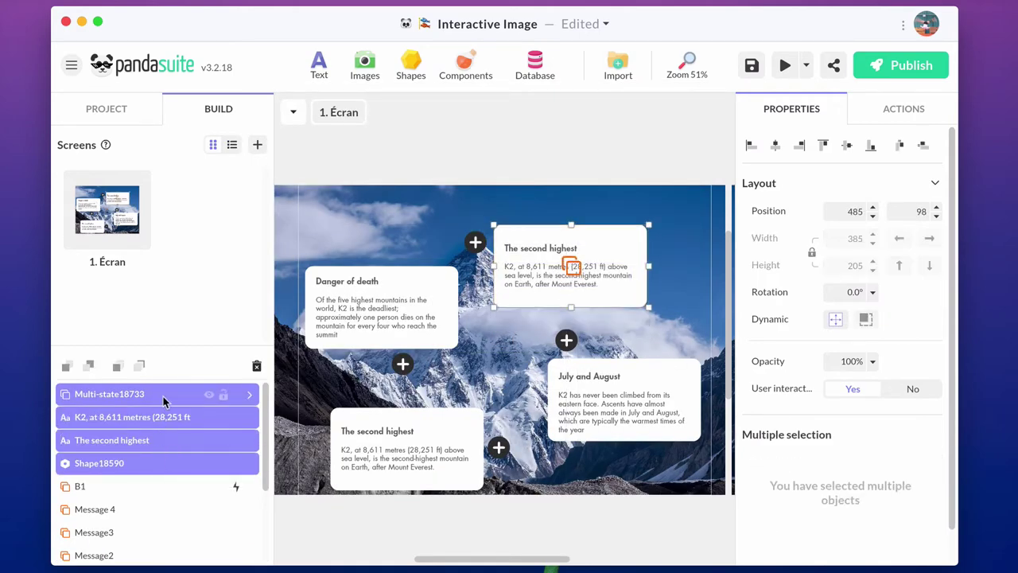
mouse_move(162, 414)
mouse_down()
mouse_move(174, 426)
mouse_move(159, 396)
mouse_up()
click(572, 283)
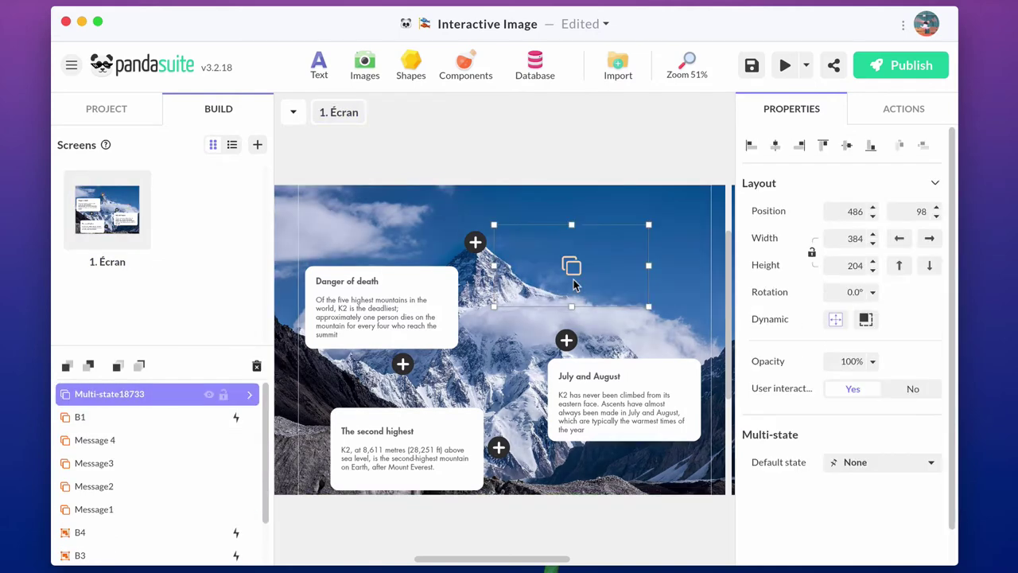
double_click(573, 284)
drag(707, 284, 511, 241)
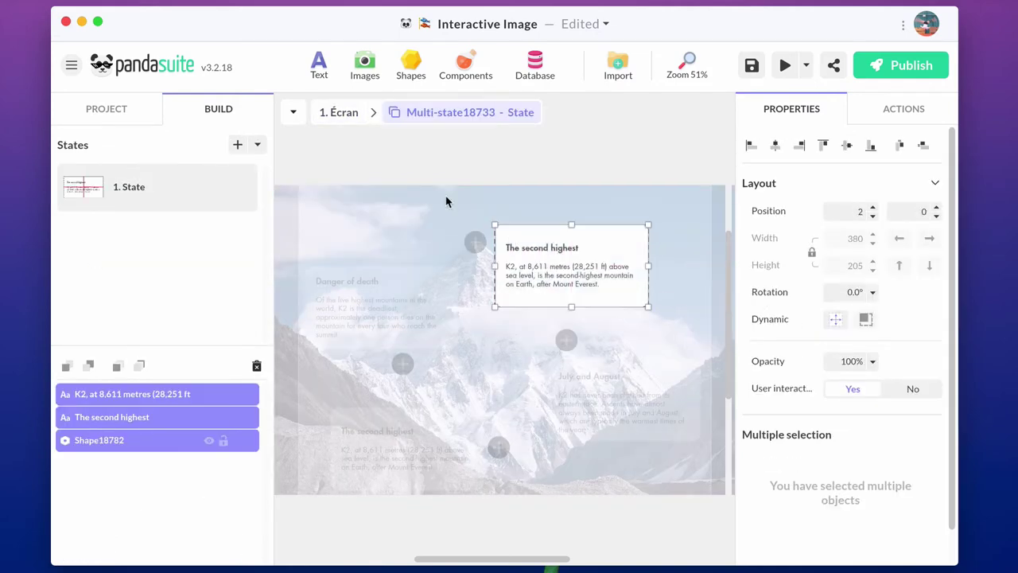
click(347, 114)
Convert another card group into a multi-state with Layout > Convert to Multi-state
click(593, 268)
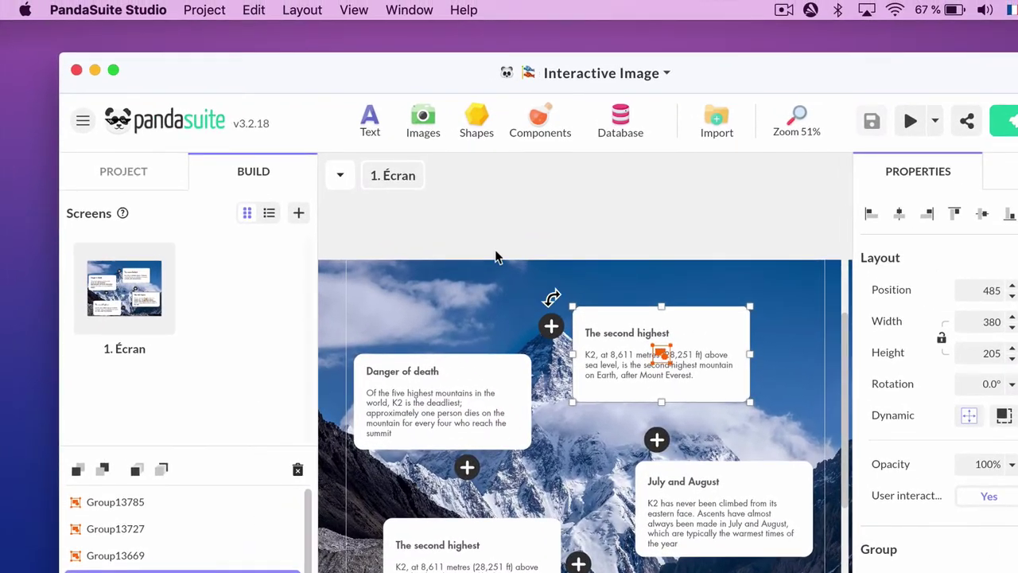
click(302, 11)
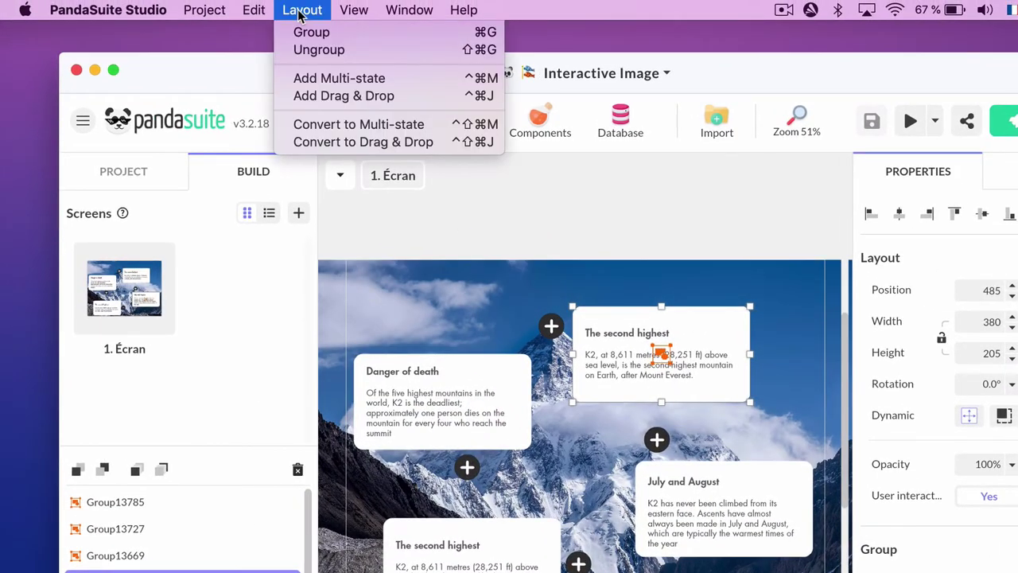
click(326, 128)
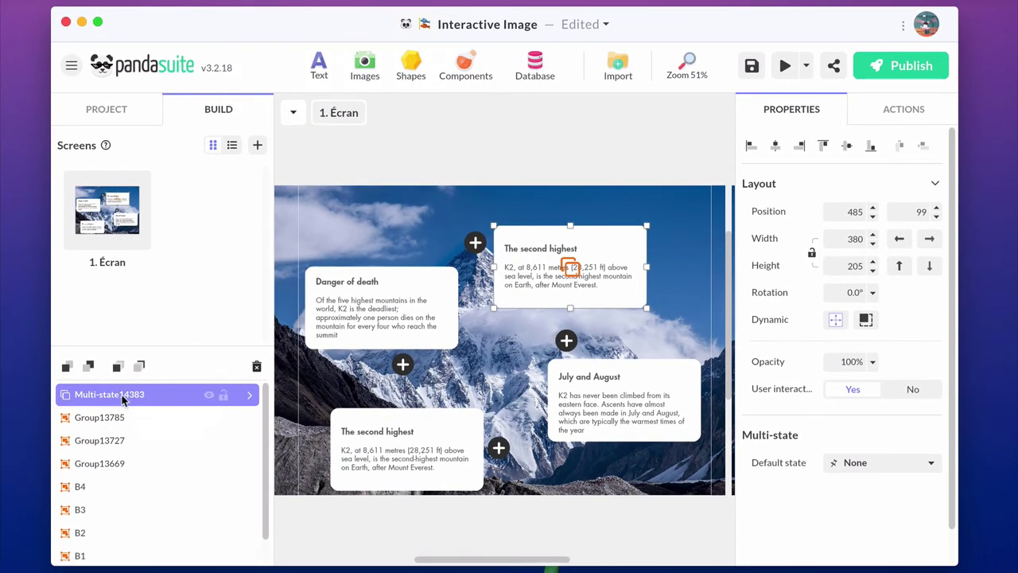
Rename the multi-state Message1 and set its first state's card contents to 0% opacity
double_click(122, 397)
text(Message1)
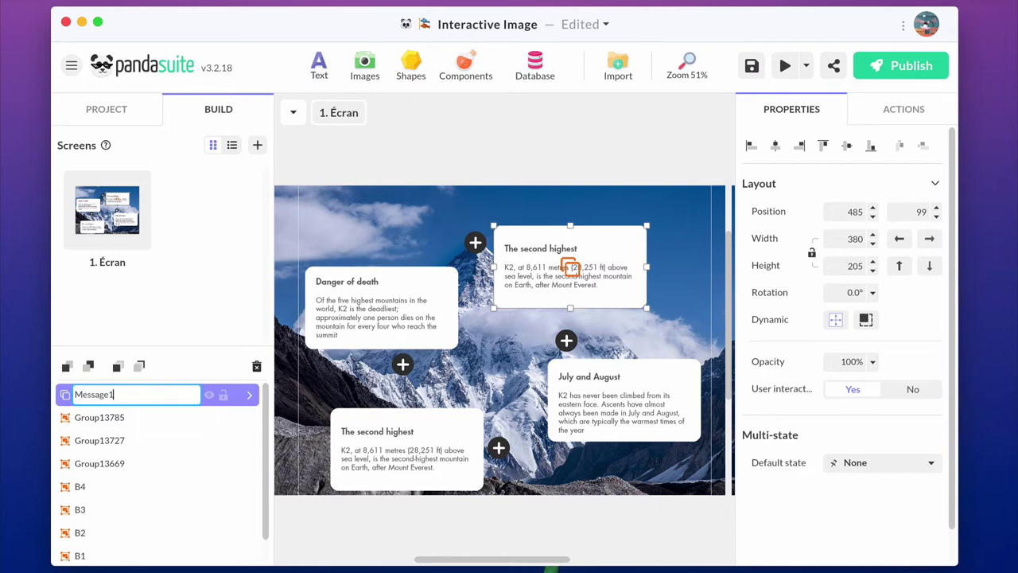
key(Return)
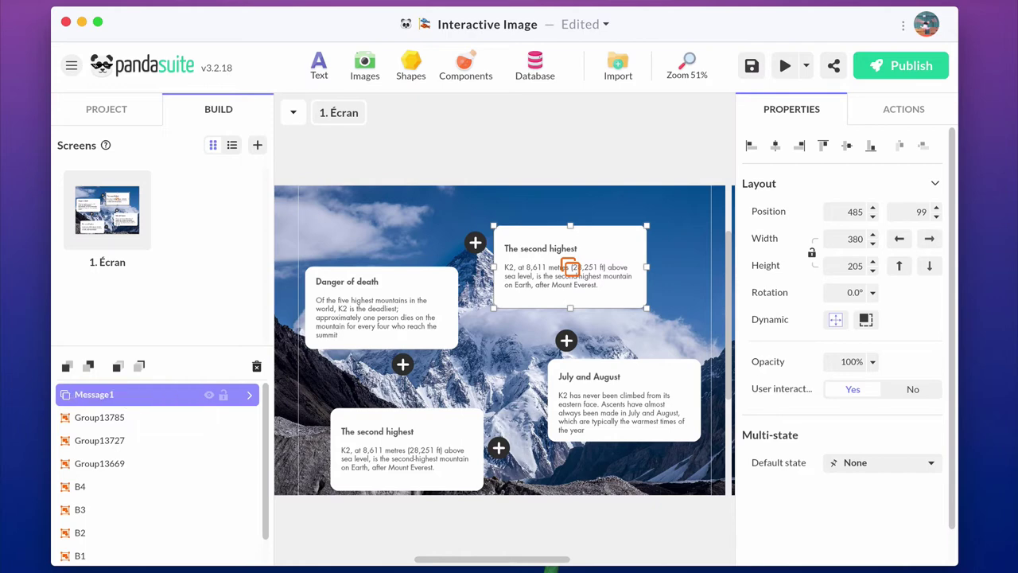
click(250, 396)
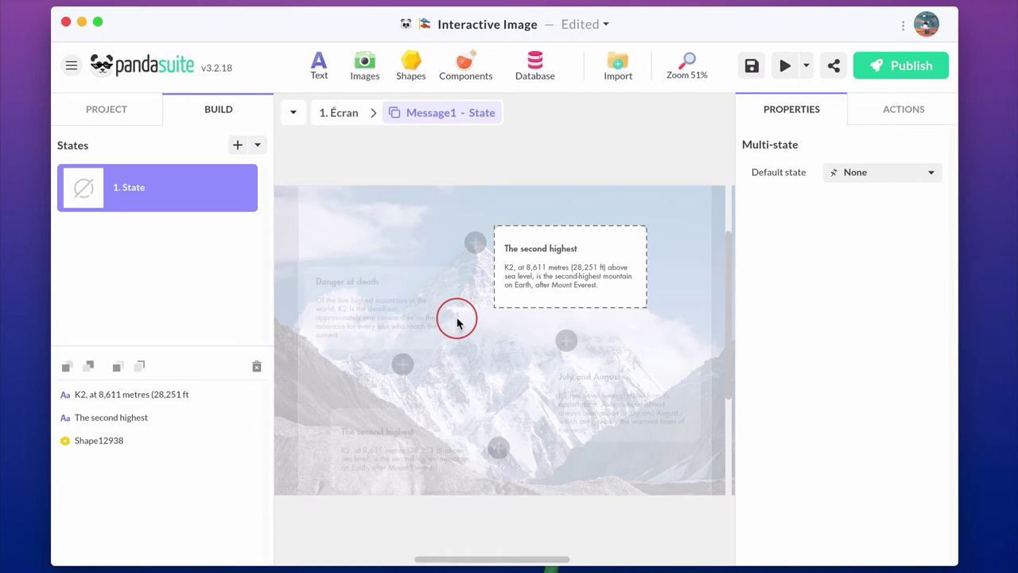
drag(494, 225, 602, 306)
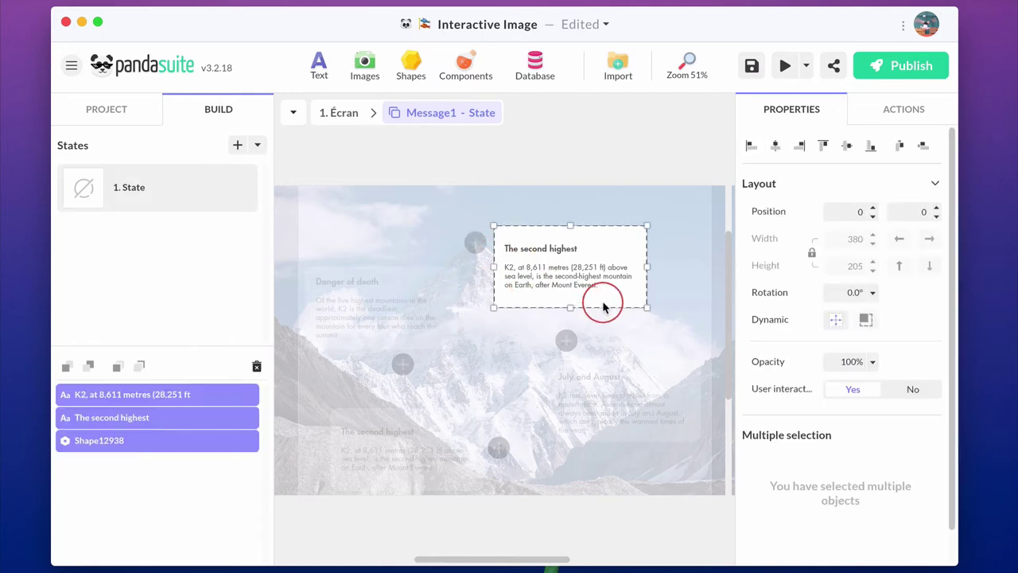
click(873, 362)
click(850, 382)
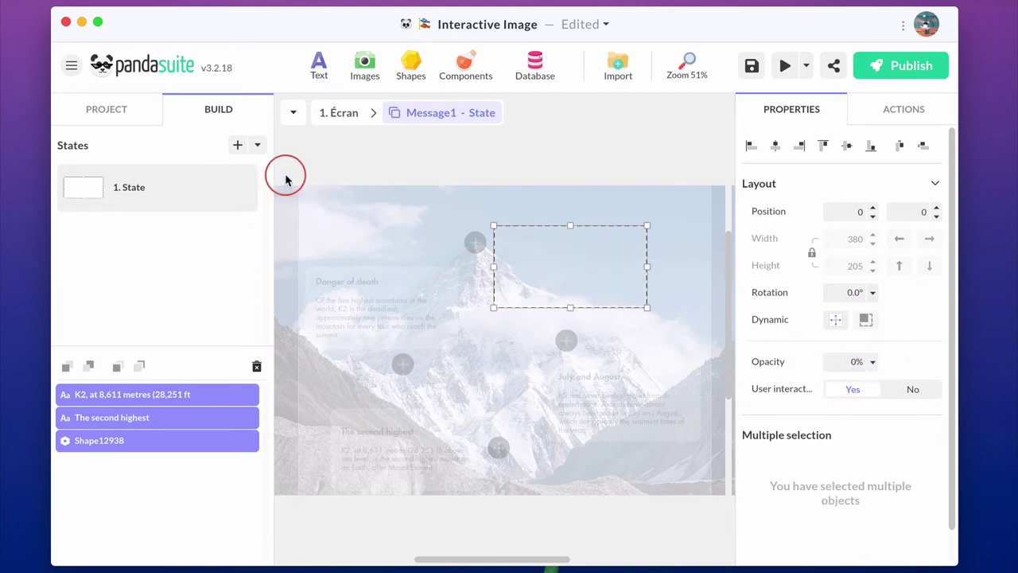
Add a second state showing the card at 100% opacity
click(237, 146)
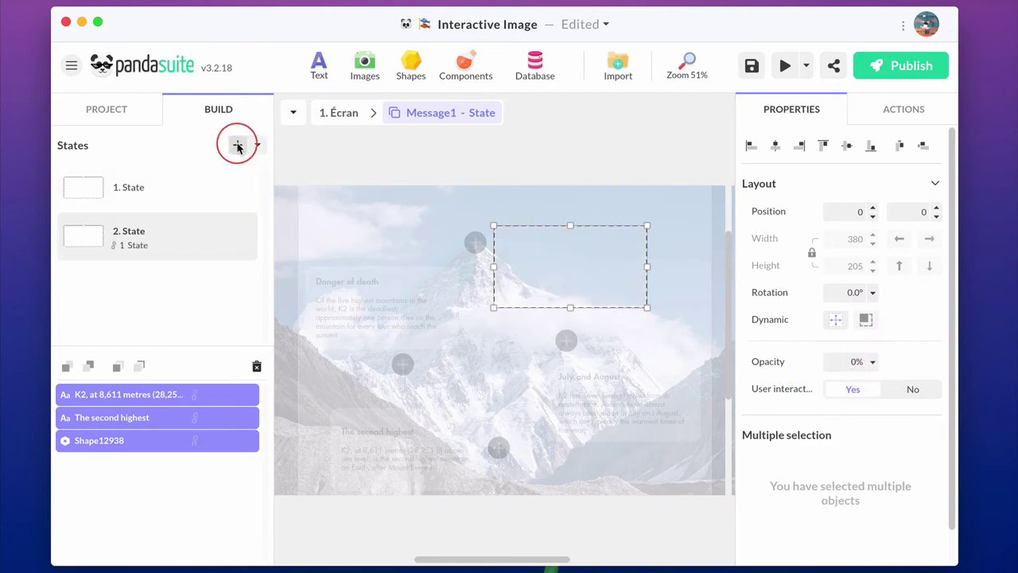
click(872, 362)
click(850, 525)
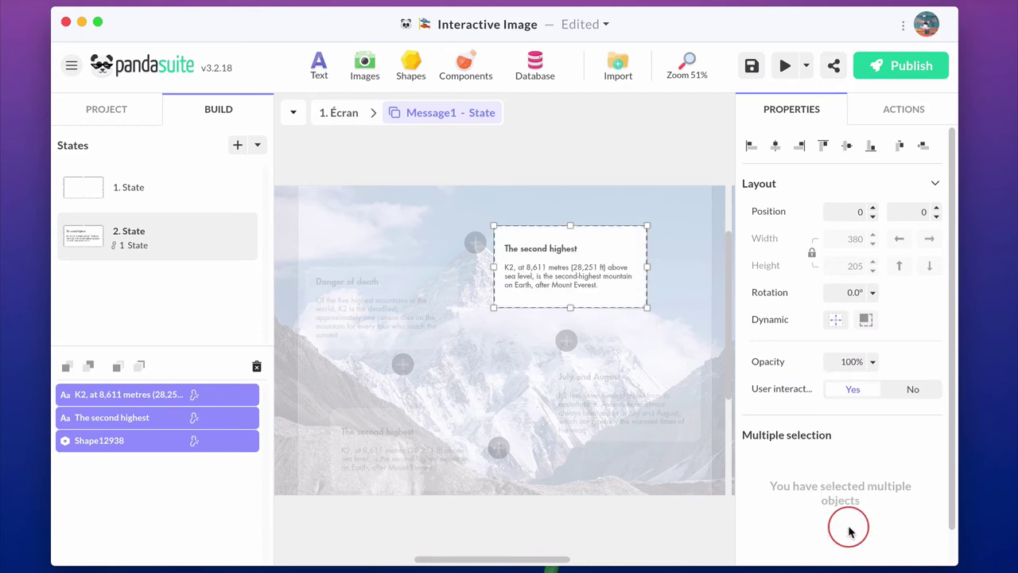
click(345, 114)
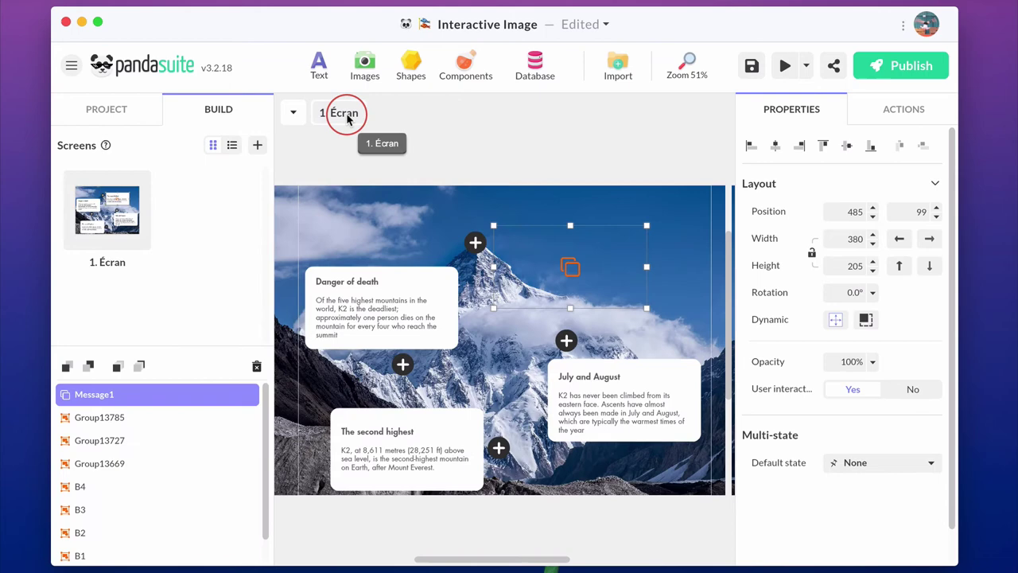
Give B1 a Single Tap action sending Message1 to its next state, with Loop mode Yes
click(475, 248)
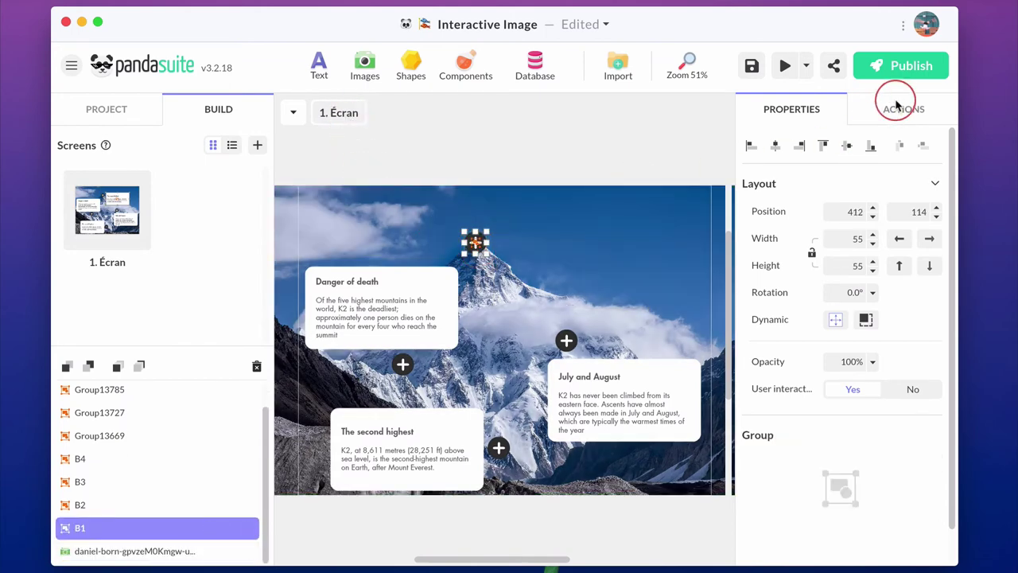
click(899, 103)
click(936, 144)
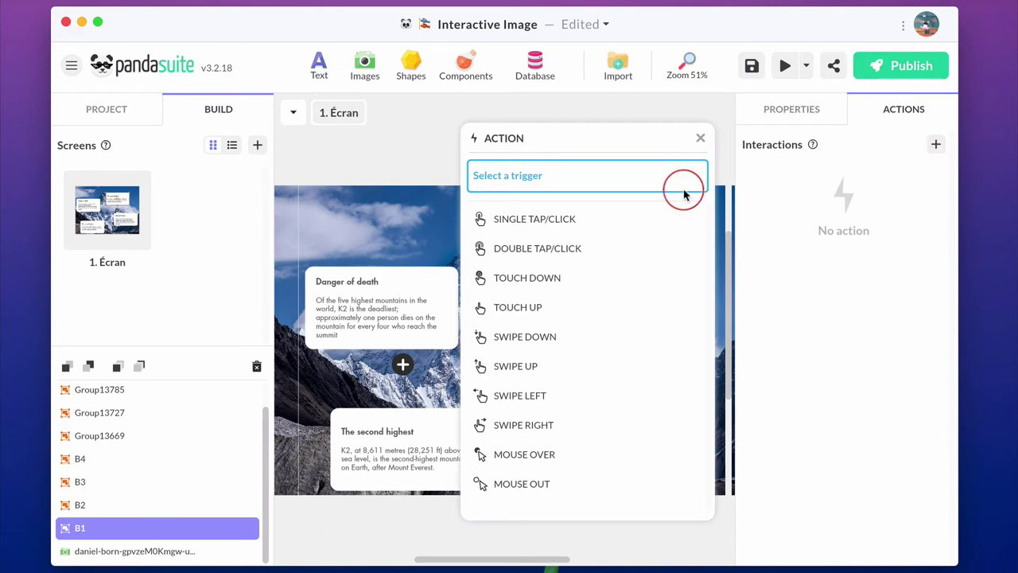
click(596, 220)
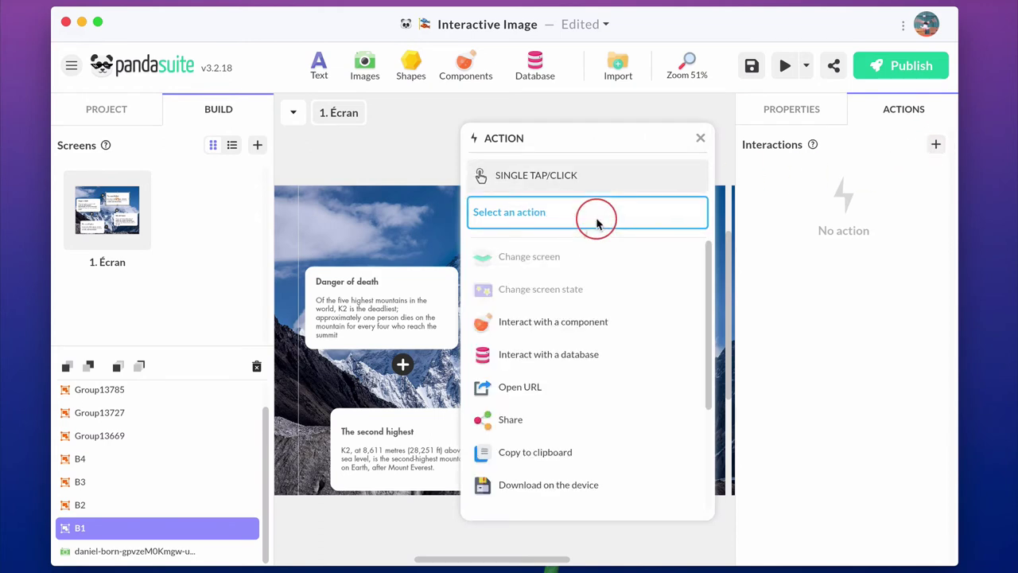
click(522, 327)
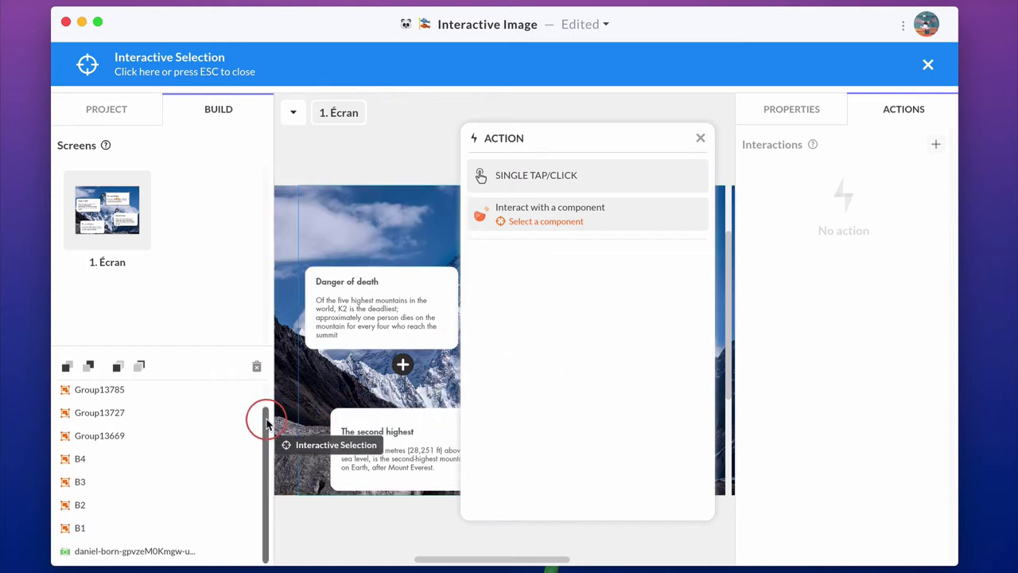
drag(262, 416, 264, 388)
click(164, 394)
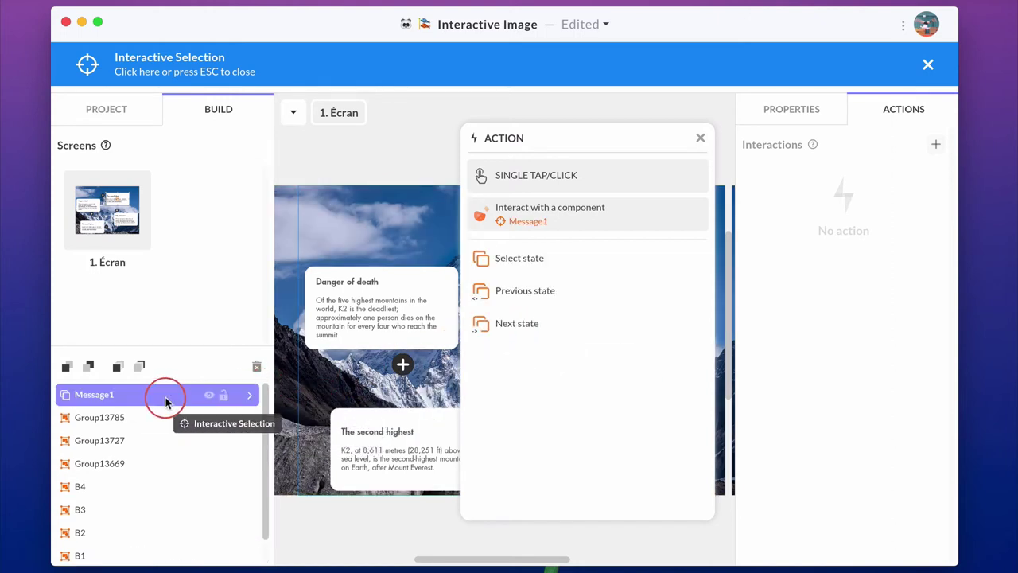
click(559, 322)
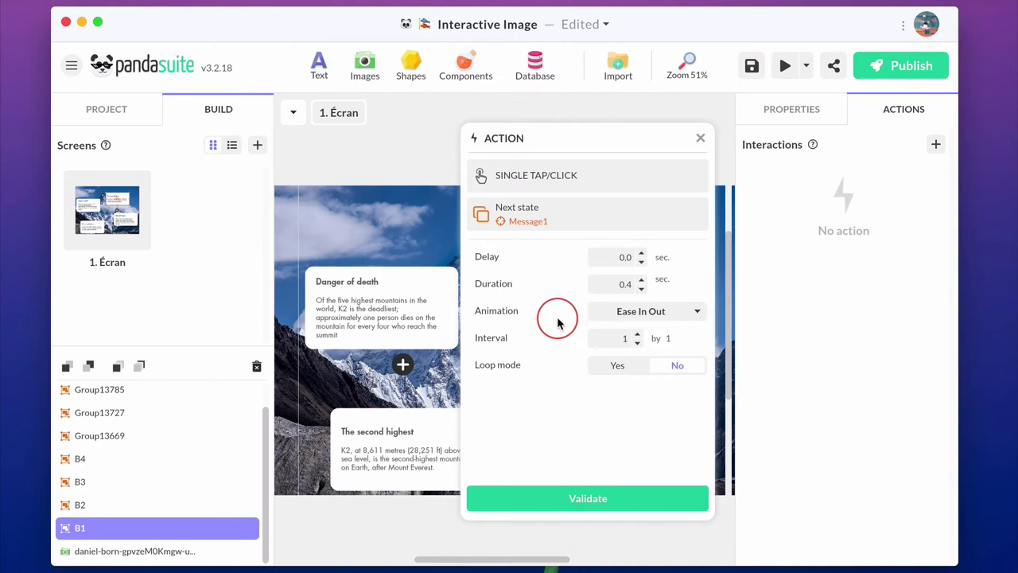
click(613, 367)
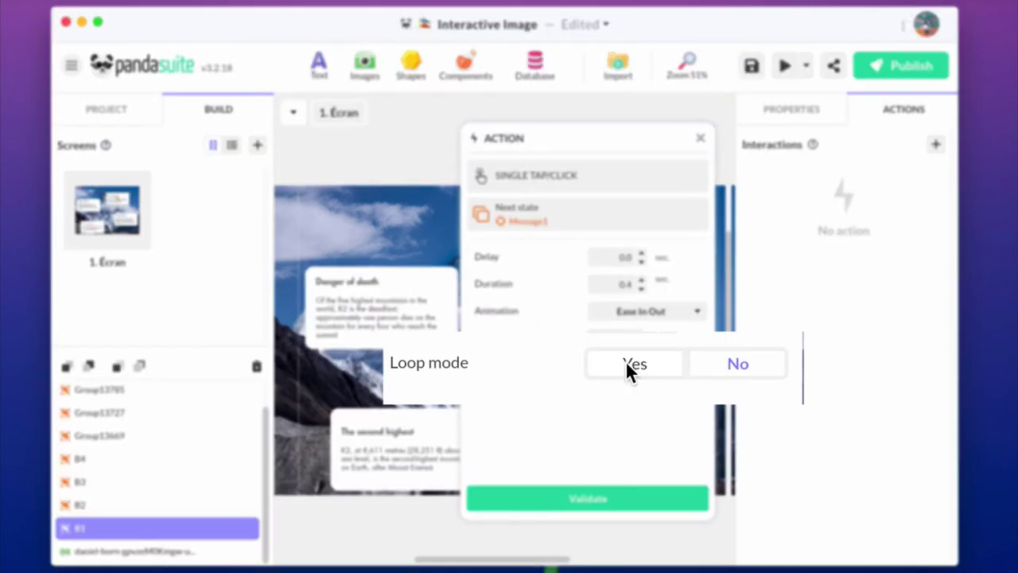
click(579, 501)
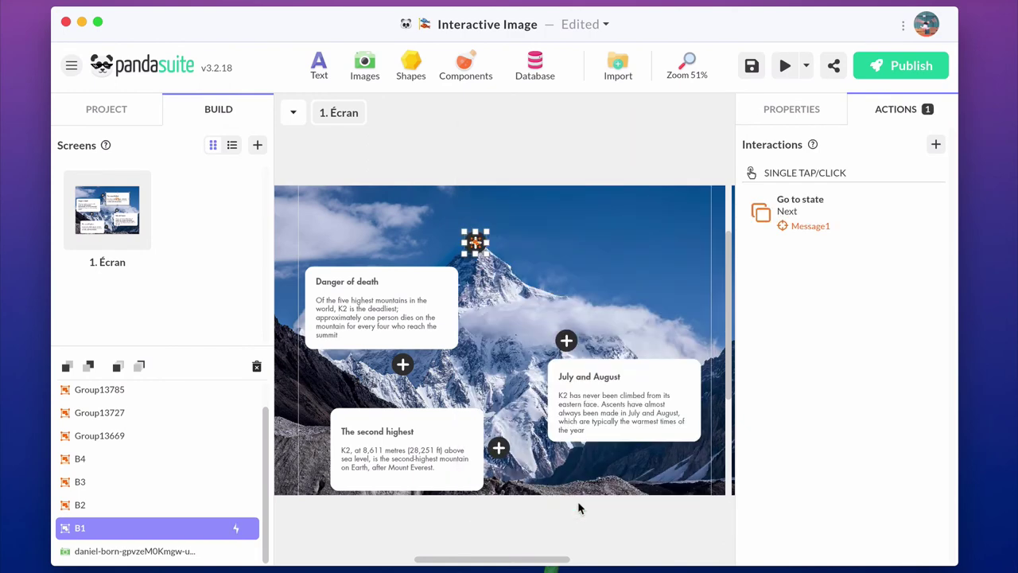
Preview the image and toggle the summit hotspot's card on and off
click(783, 69)
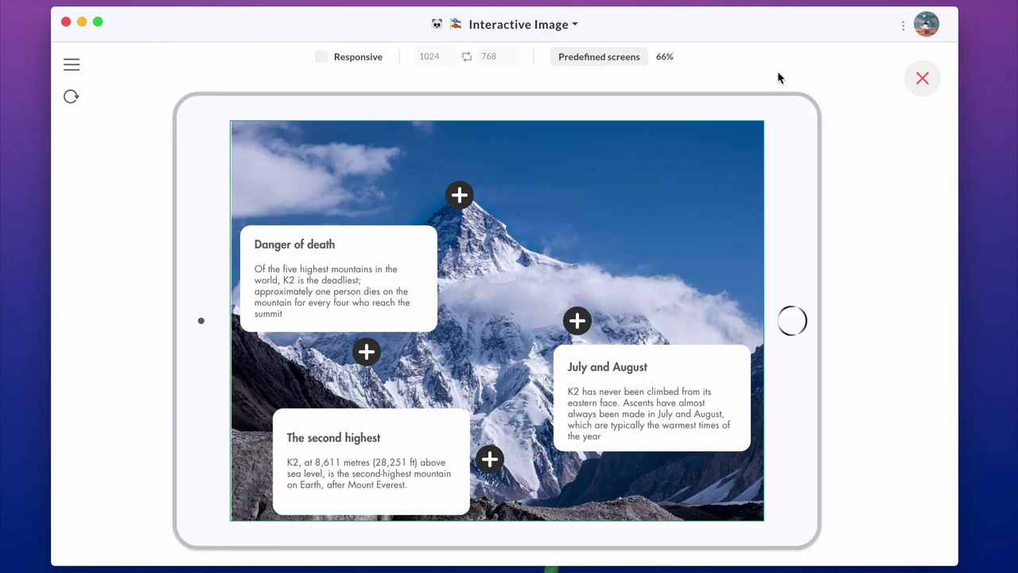
click(462, 195)
click(462, 199)
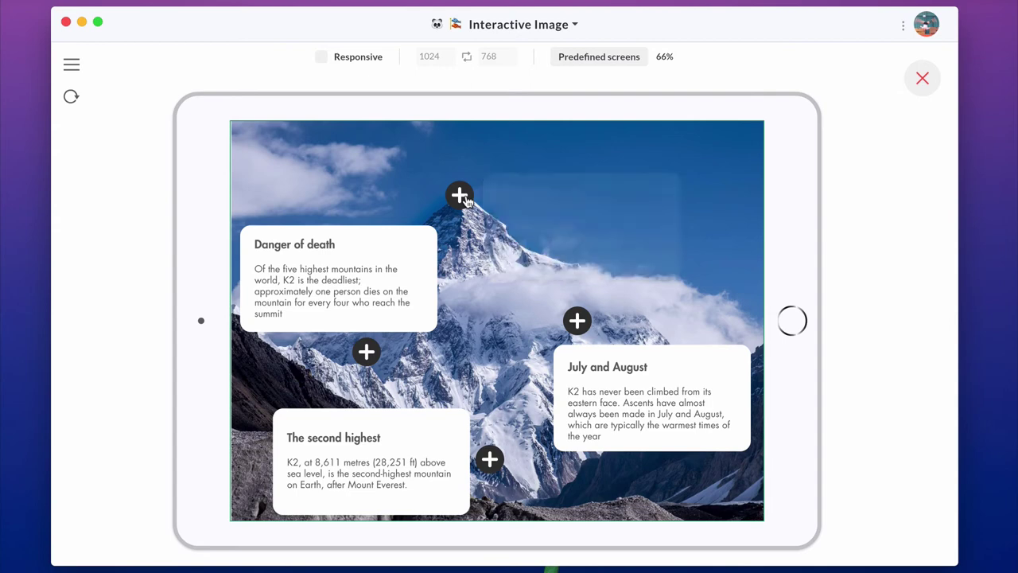
key(Escape)
Preview again, opening and closing the summit, July and August, and Danger of death cards
click(428, 326)
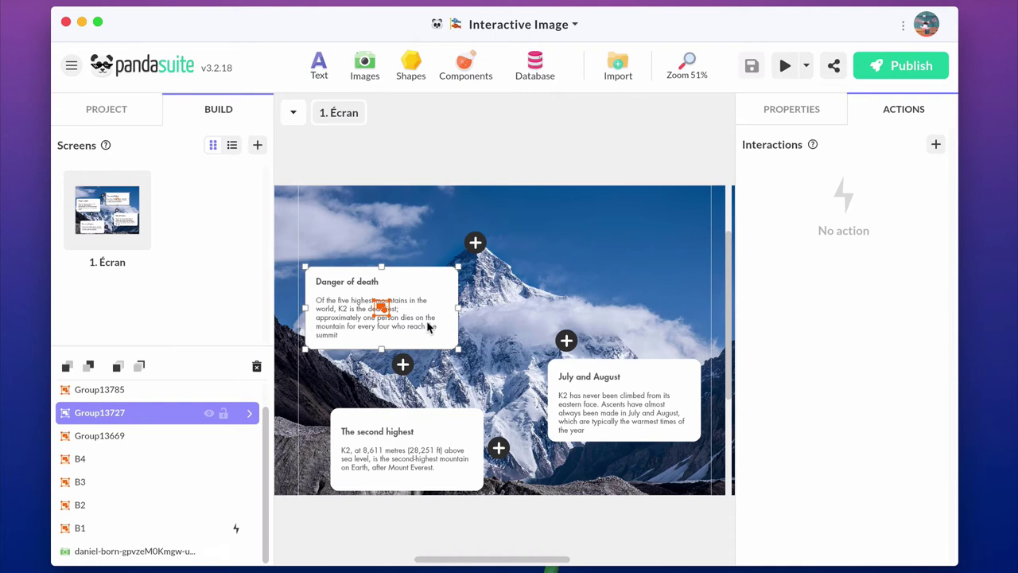
click(460, 195)
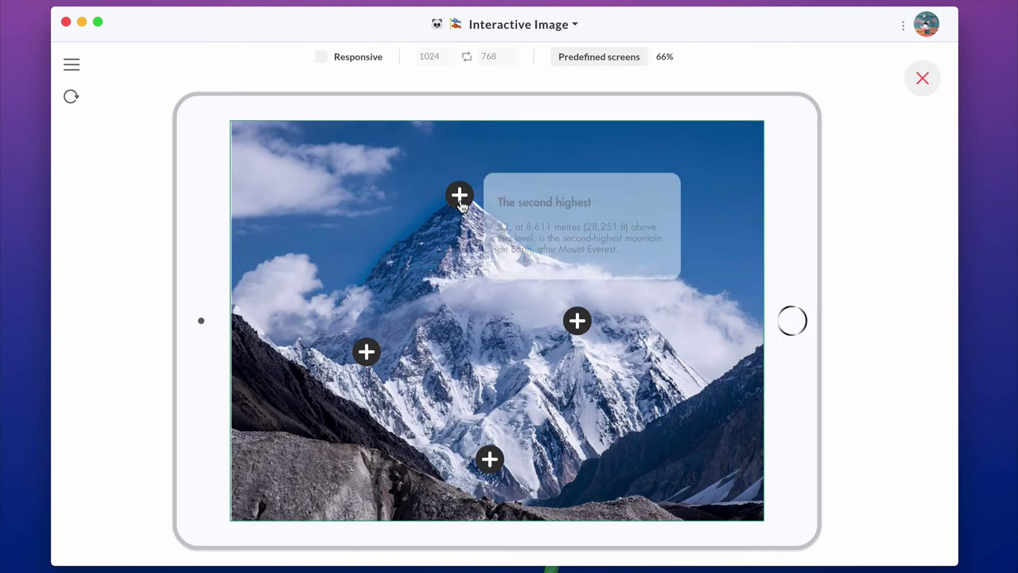
click(579, 323)
click(364, 353)
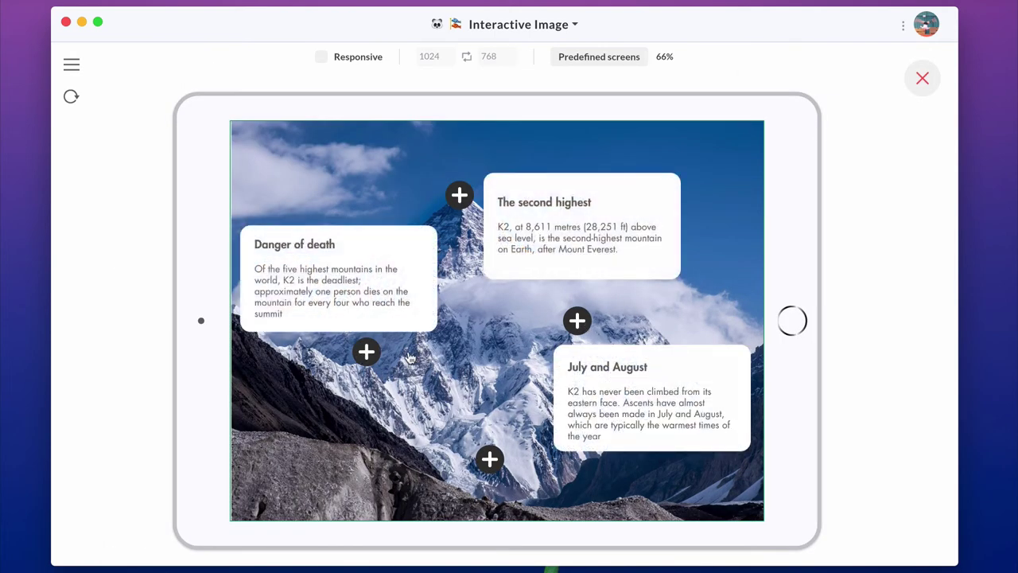
click(579, 323)
click(489, 462)
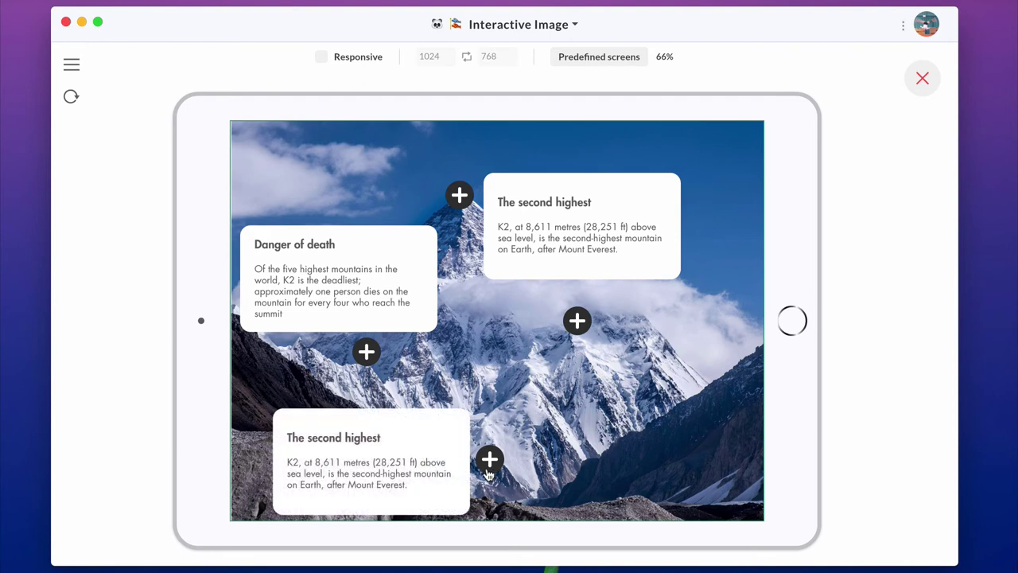
click(461, 199)
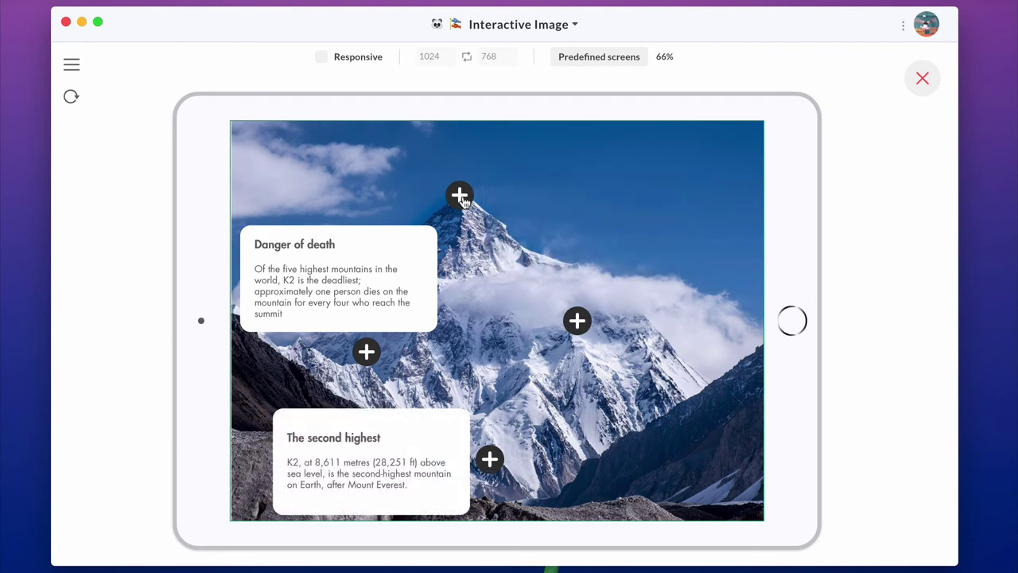
click(365, 360)
click(922, 78)
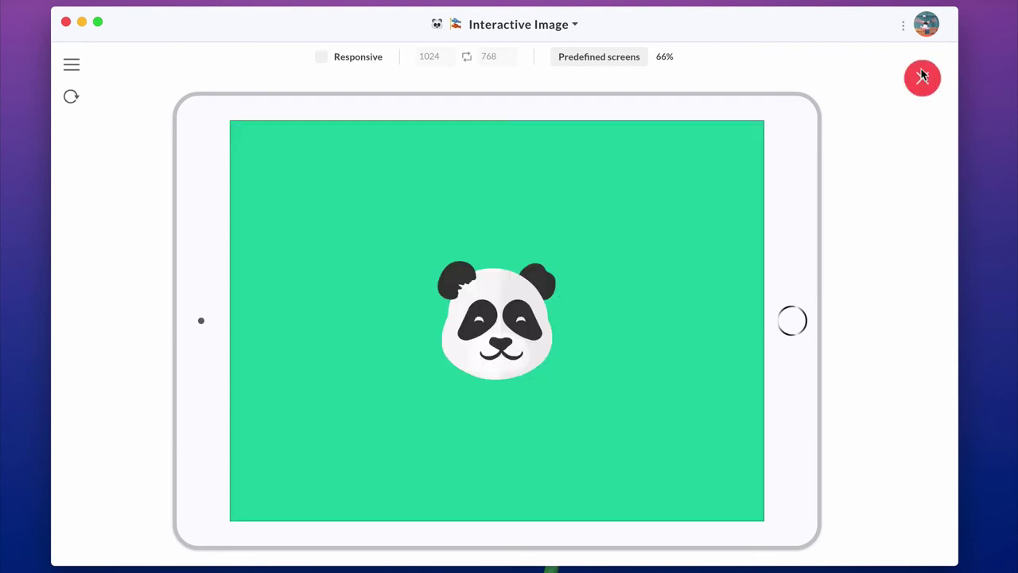
click(476, 241)
Convert the summit plus button into a multi-state named B1
click(259, 1)
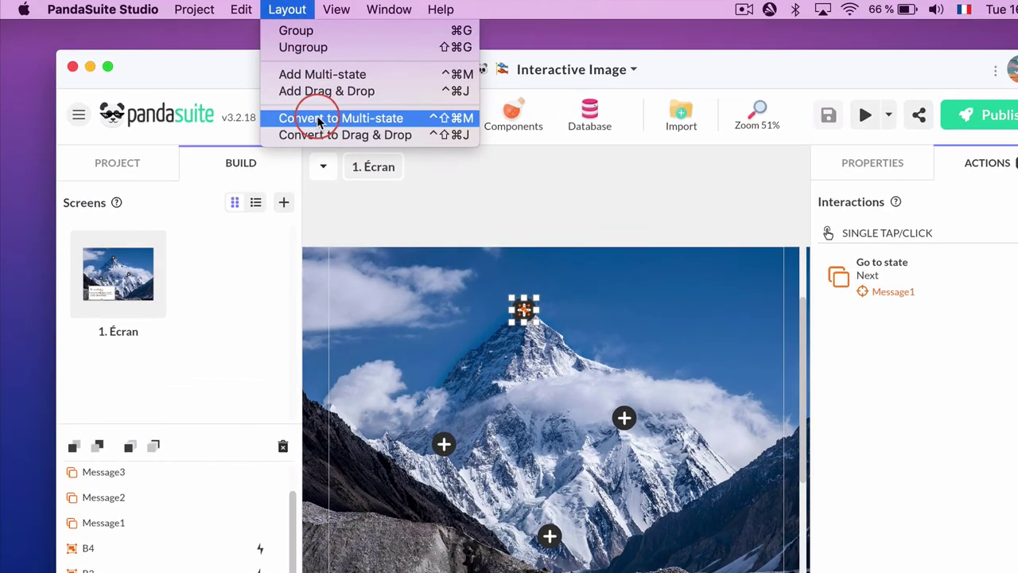
click(319, 120)
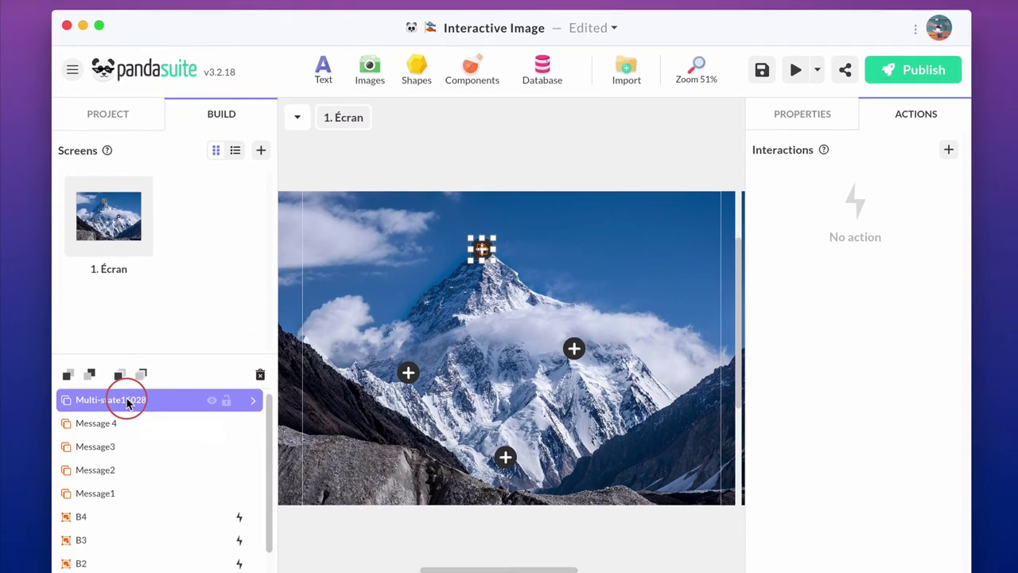
double_click(153, 476)
text(B1)
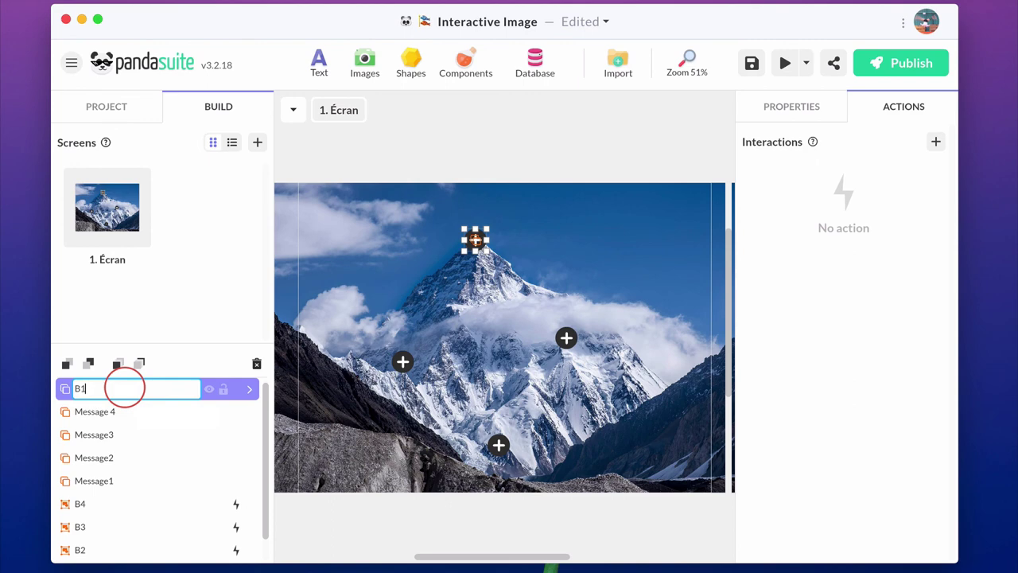
key(Return)
Add a second state to B1 containing the plus shape
click(251, 397)
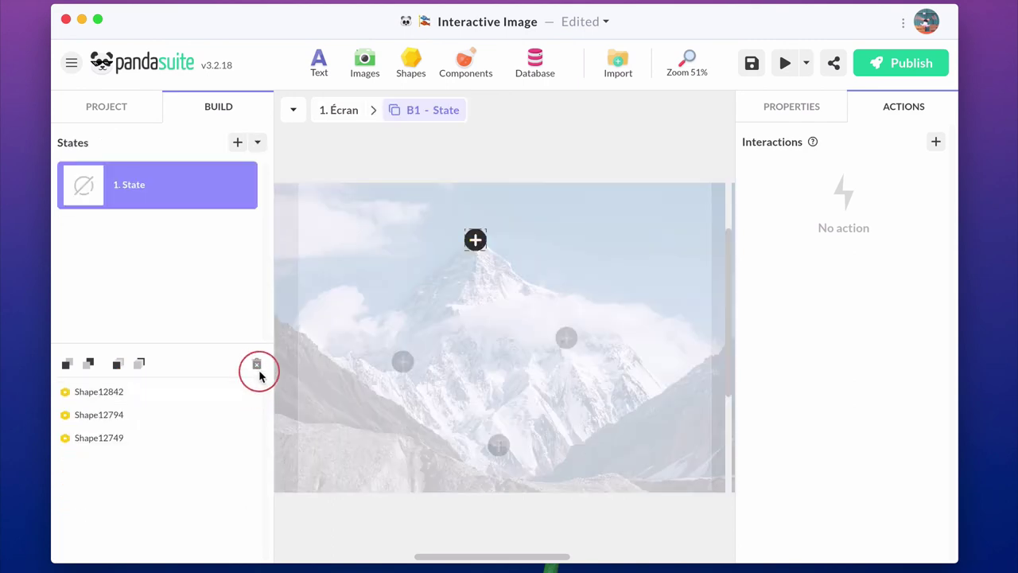
click(249, 144)
click(266, 274)
click(469, 237)
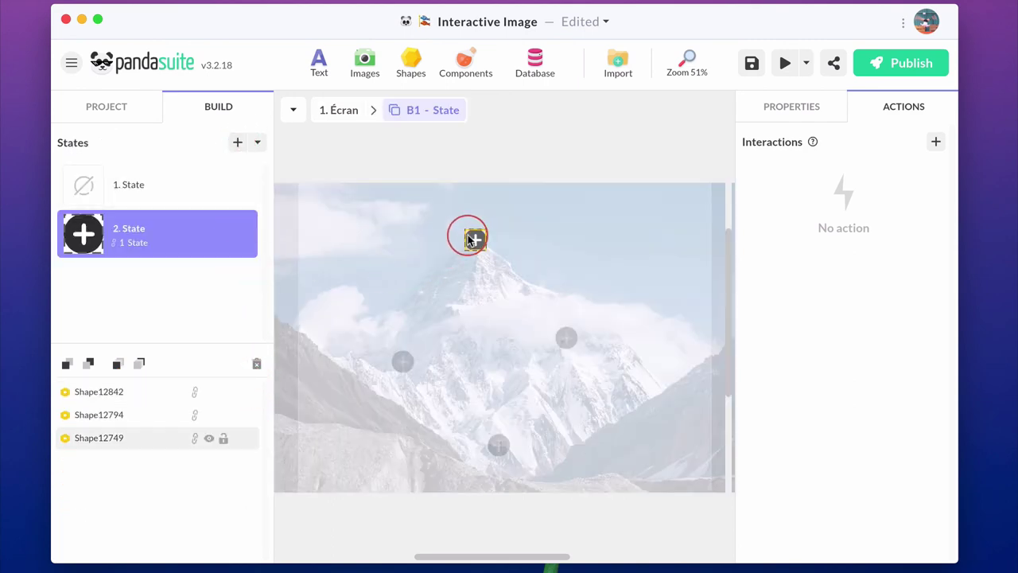
click(780, 103)
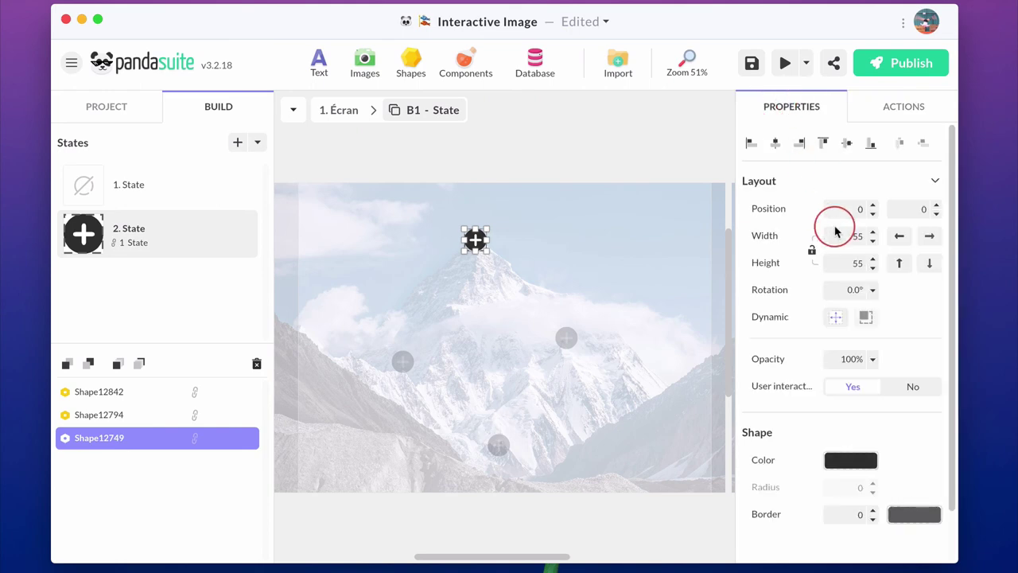
click(338, 109)
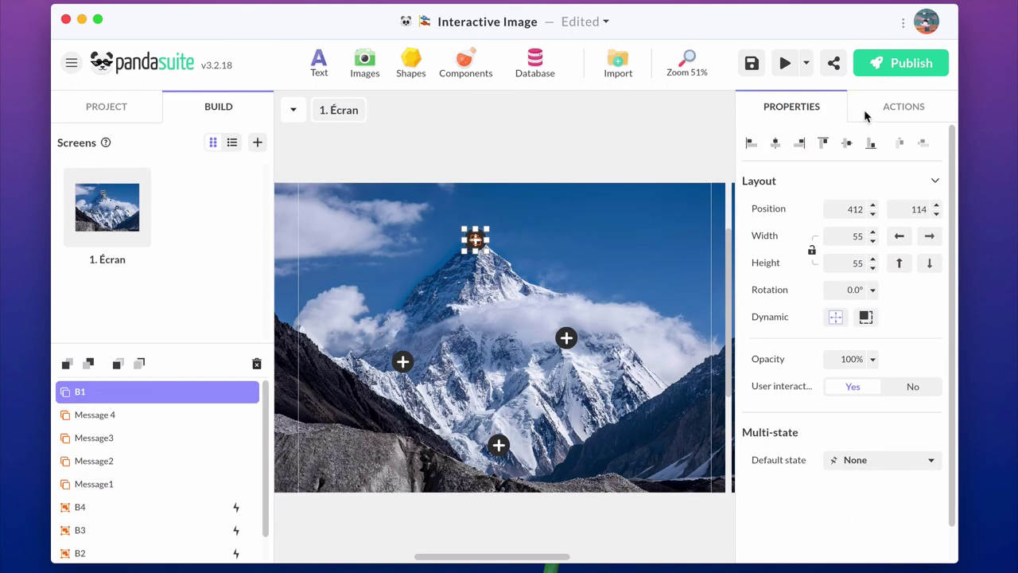
Add a B1 interaction: on Display State 1, advance B1 to its next state
click(898, 112)
click(935, 141)
click(615, 215)
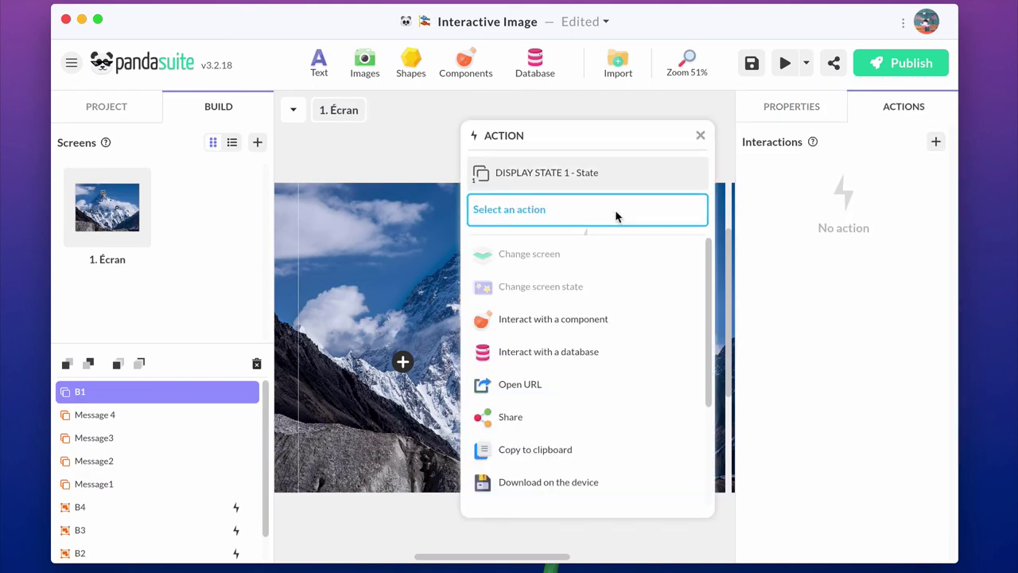
click(557, 318)
click(517, 320)
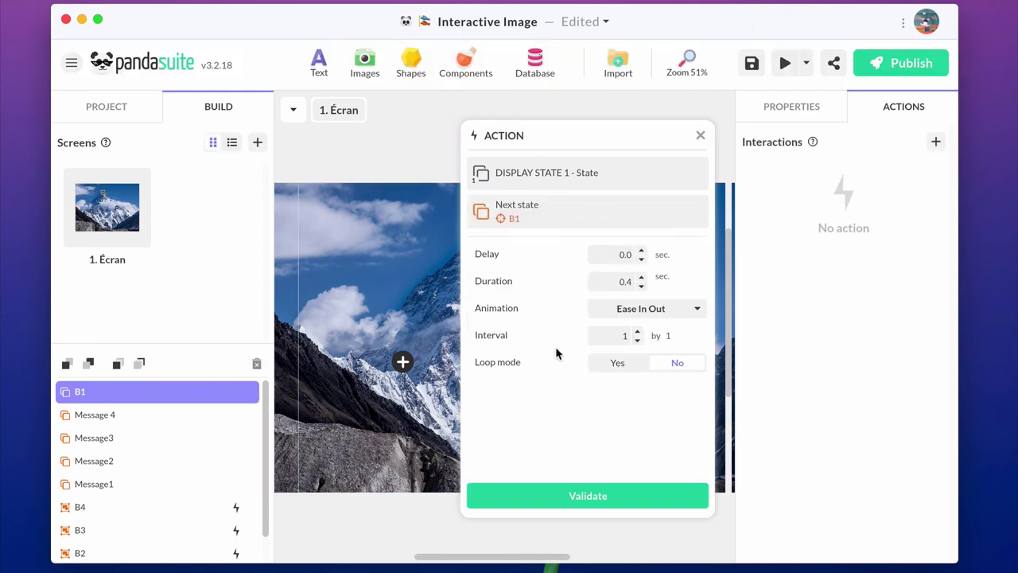
click(576, 495)
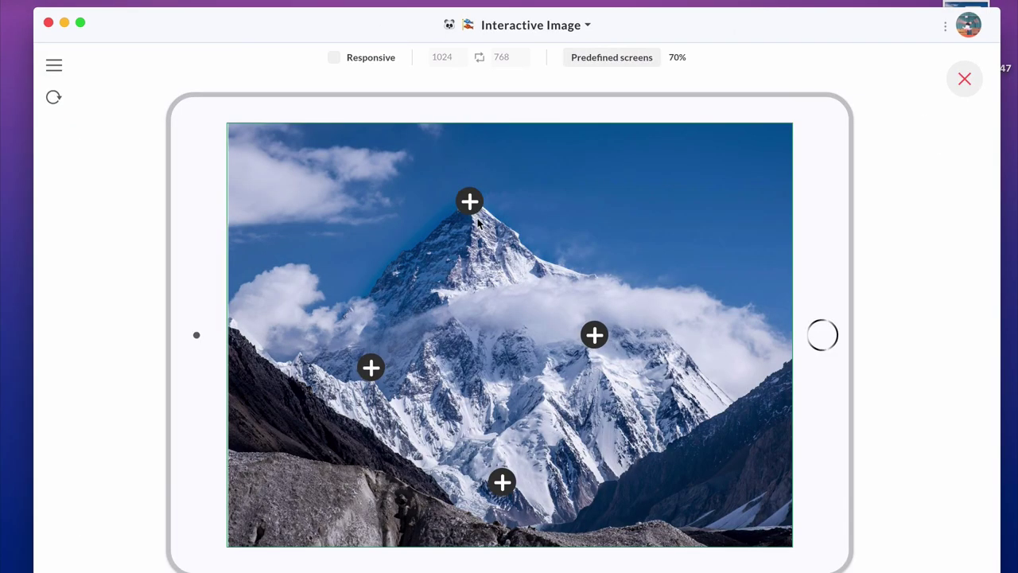
click(469, 202)
click(469, 202)
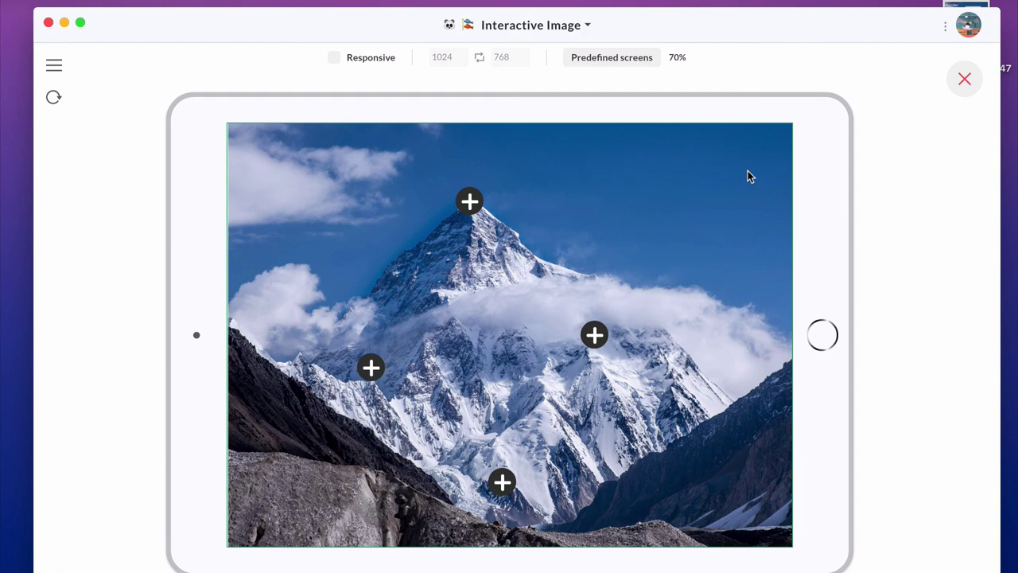